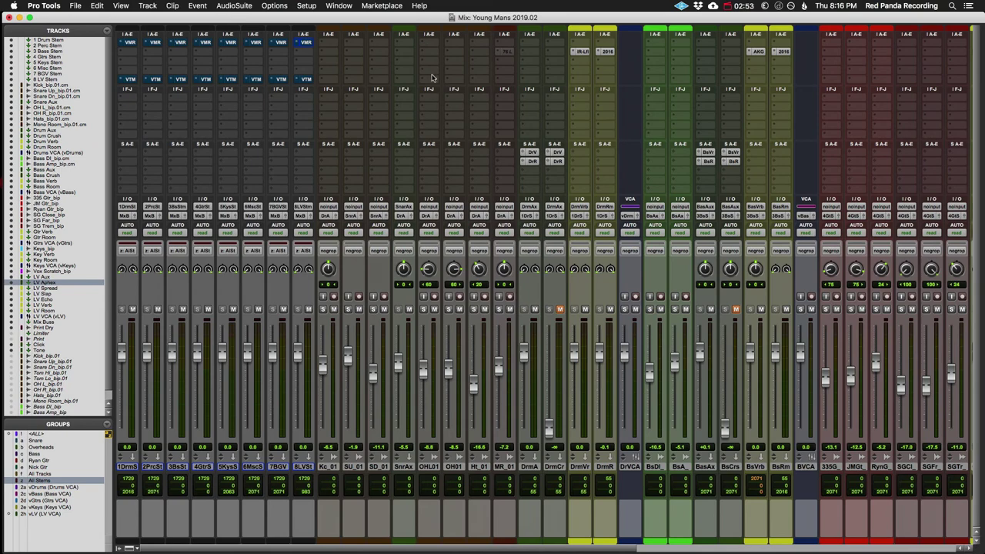
Scroll right and back left across the Mix window's eight stem strips to review their inserts
scroll(432, 78, "right", 5)
scroll(432, 77, "right", 16)
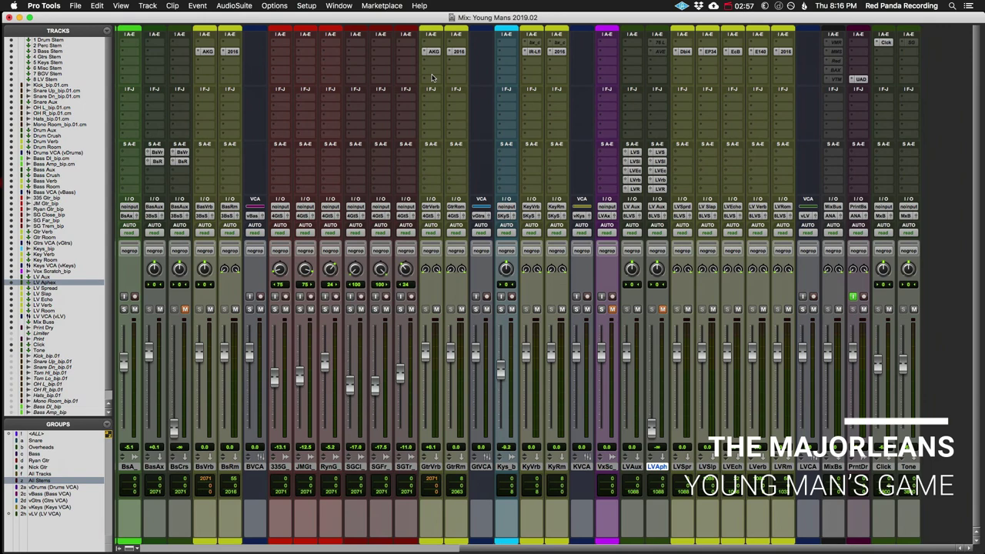
scroll(431, 78, "left", 10)
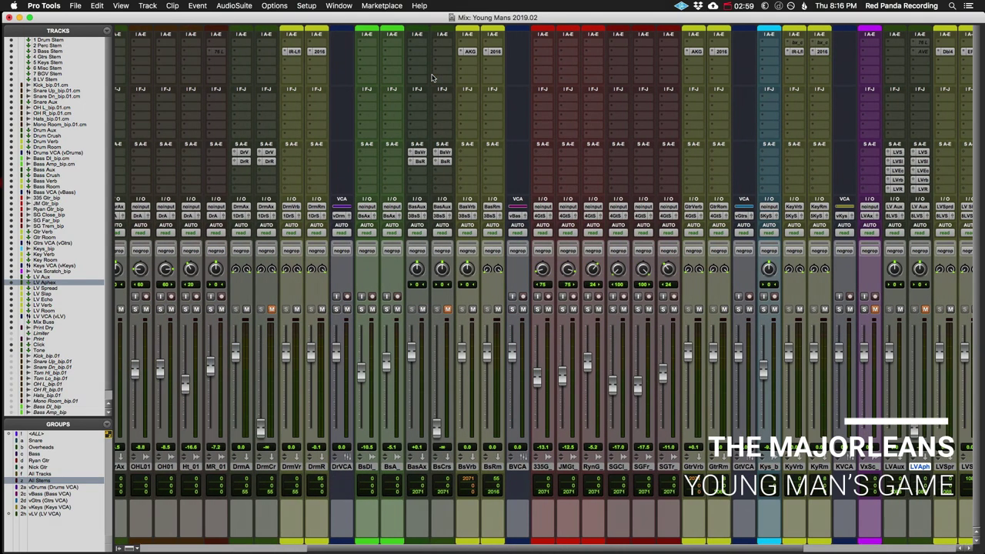
scroll(432, 78, "left", 11)
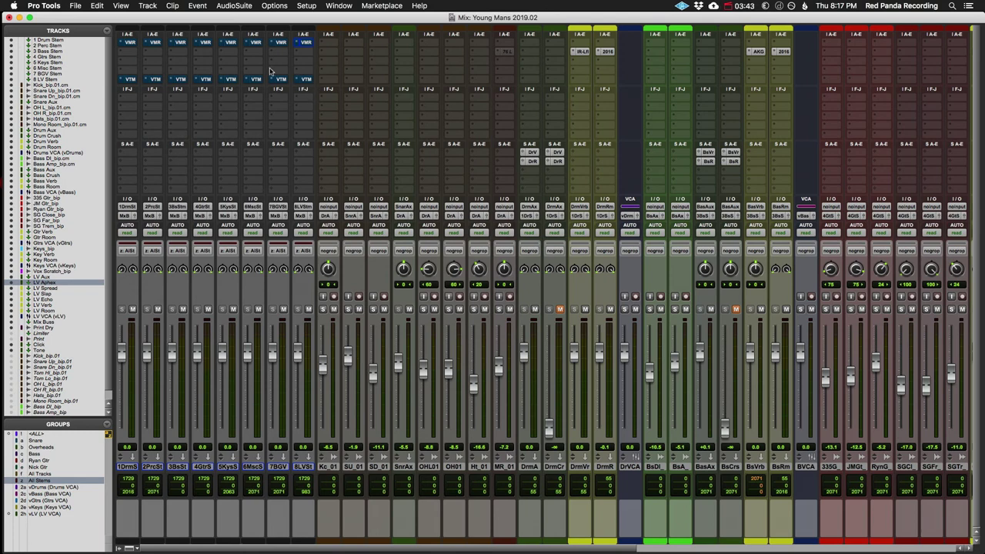
key("super+equal")
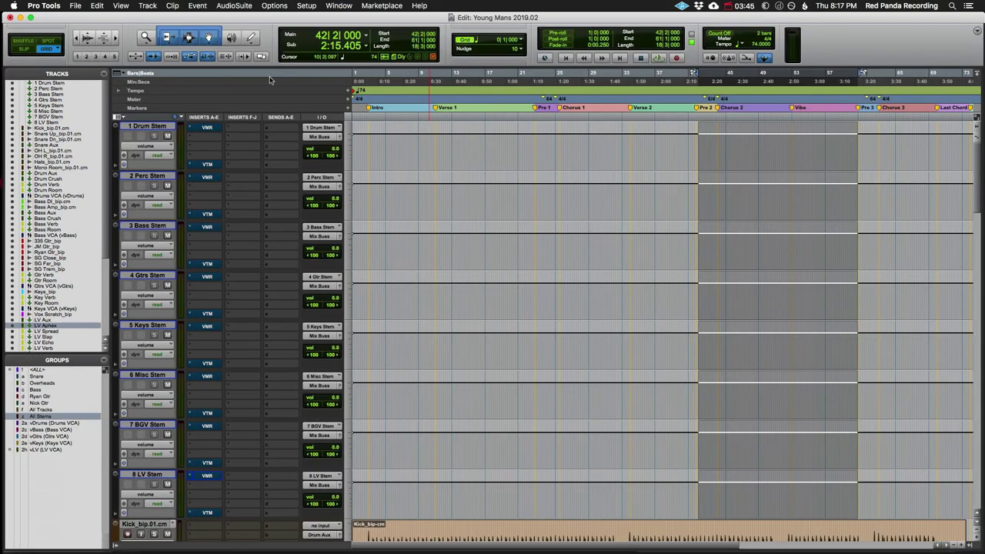
scroll(263, 258, "down", 10)
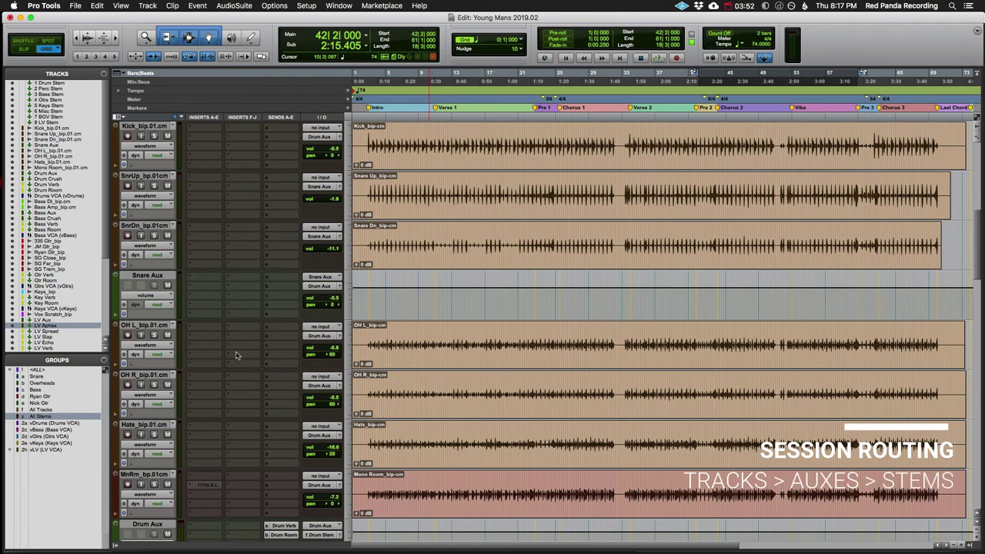
scroll(248, 327, "down", 5)
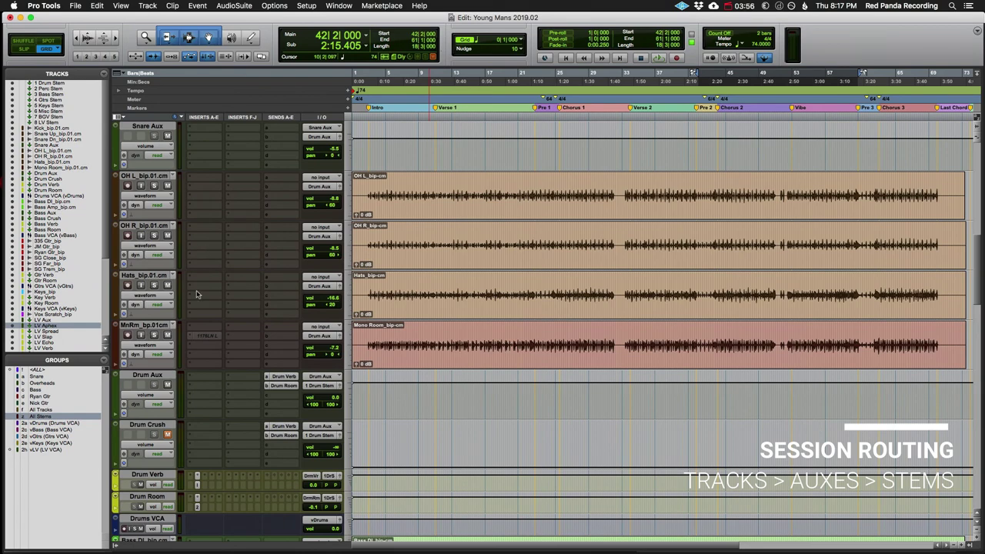
scroll(235, 344, "down", 5)
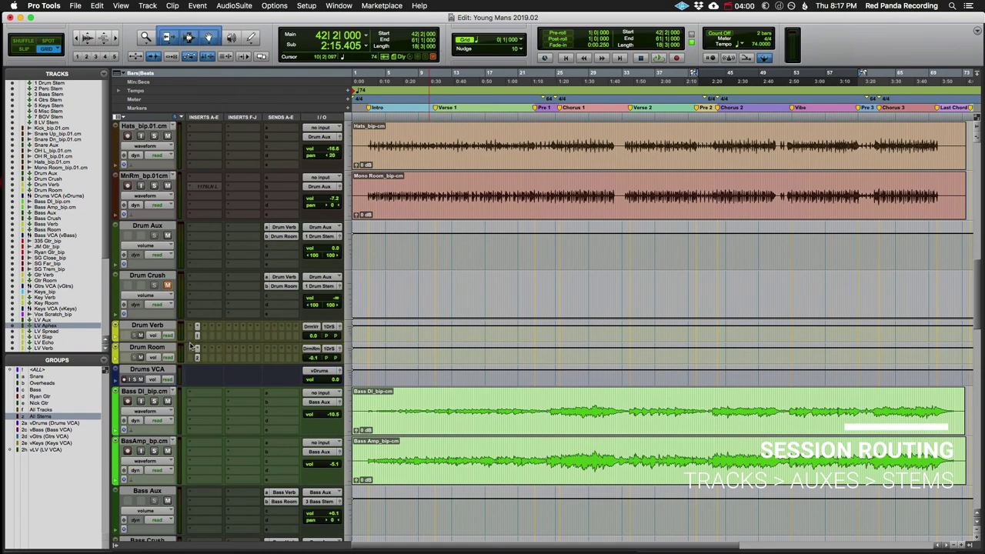
scroll(190, 347, "down", 2)
scroll(190, 348, "down", 3)
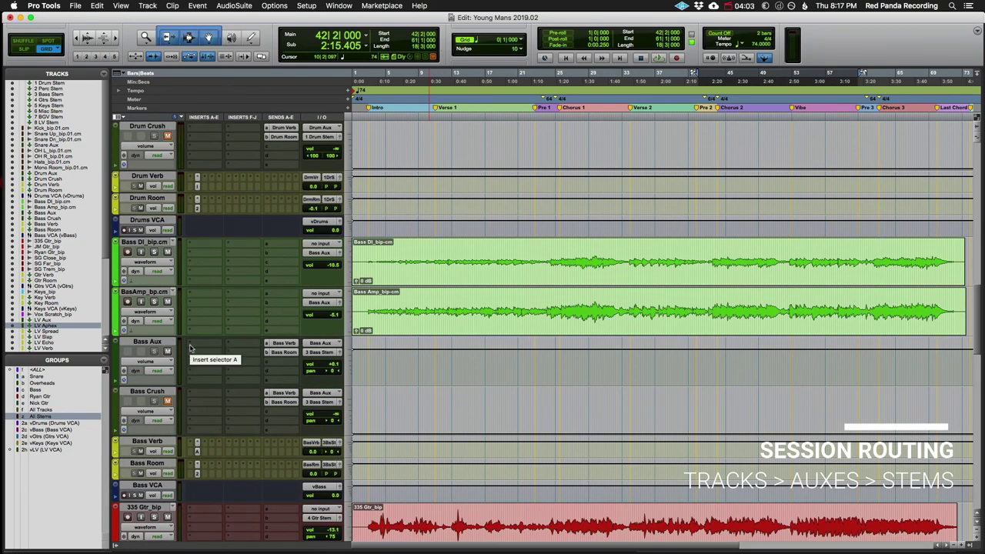
scroll(232, 318, "down", 2)
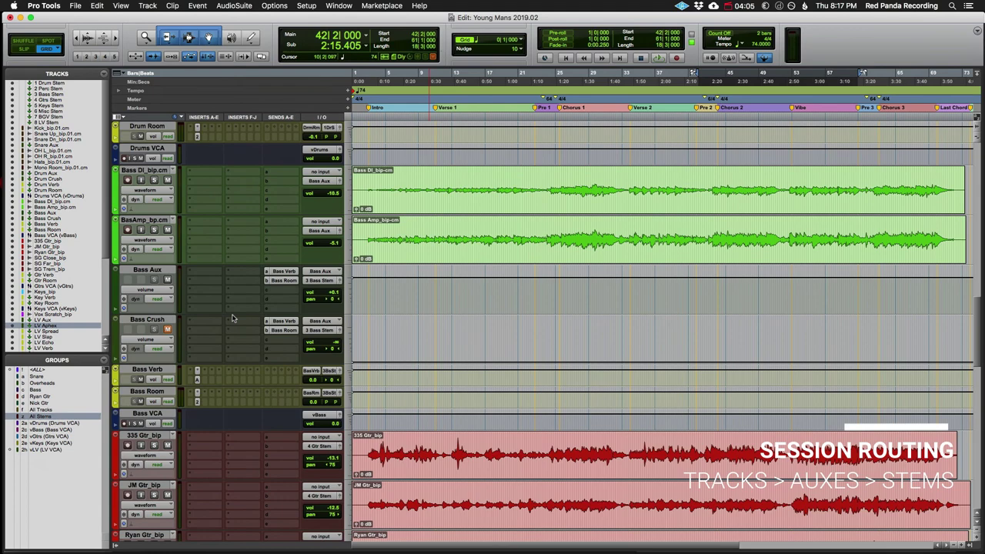
scroll(232, 318, "down", 8)
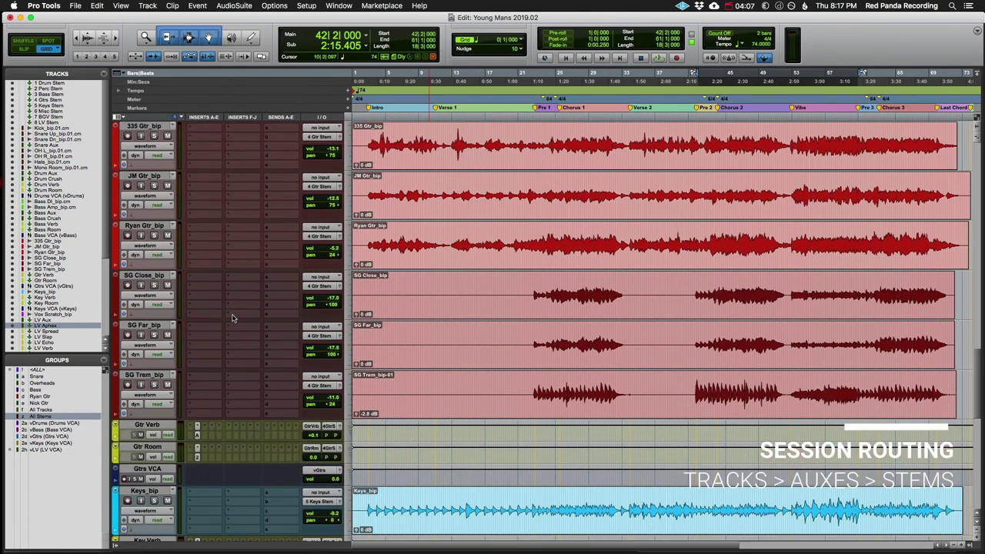
scroll(232, 317, "down", 4)
scroll(233, 318, "down", 3)
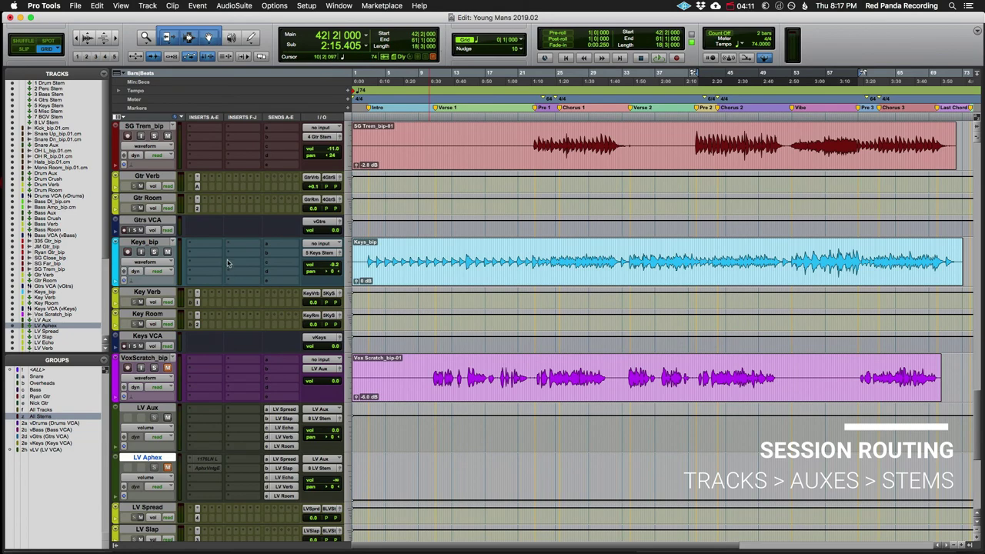
scroll(228, 262, "up", 6)
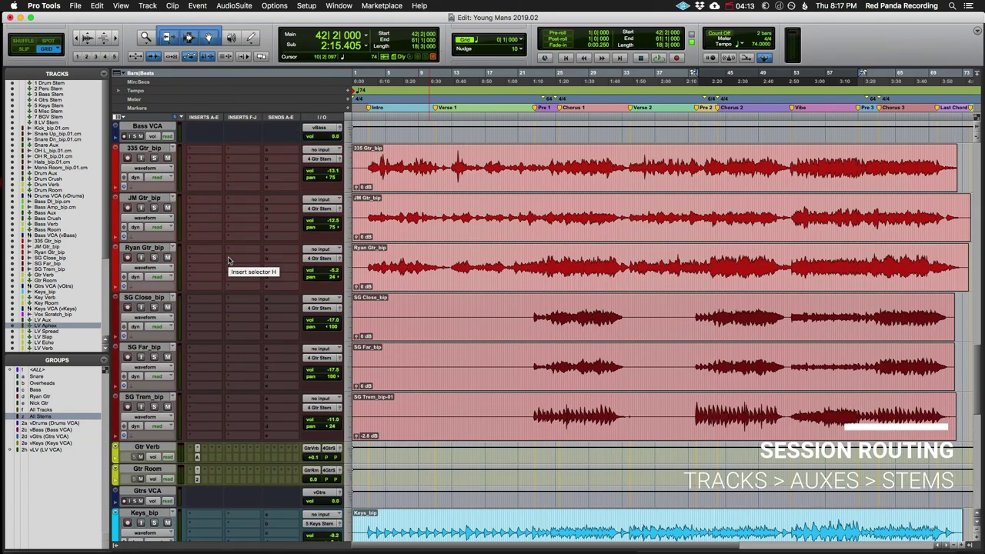
scroll(228, 262, "up", 6)
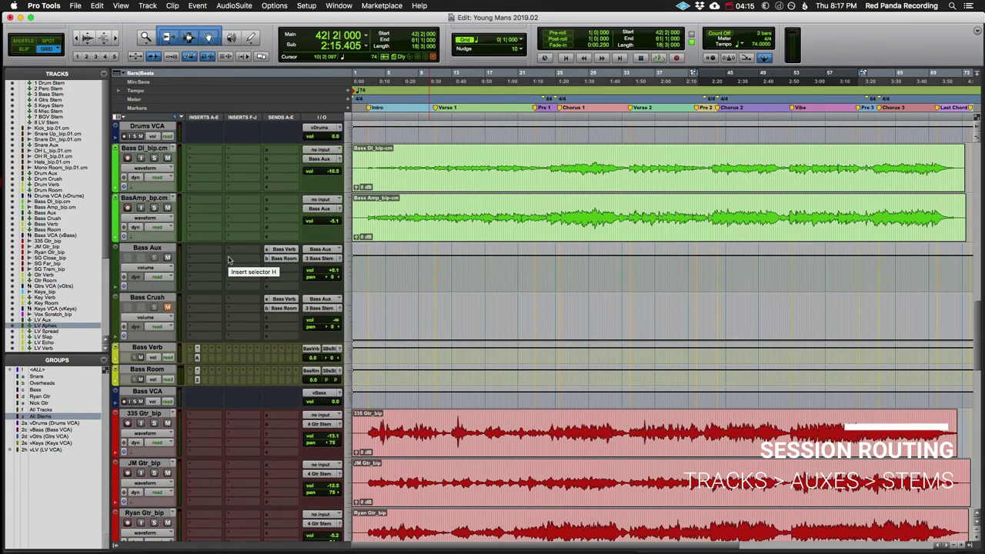
scroll(228, 260, "down", 5)
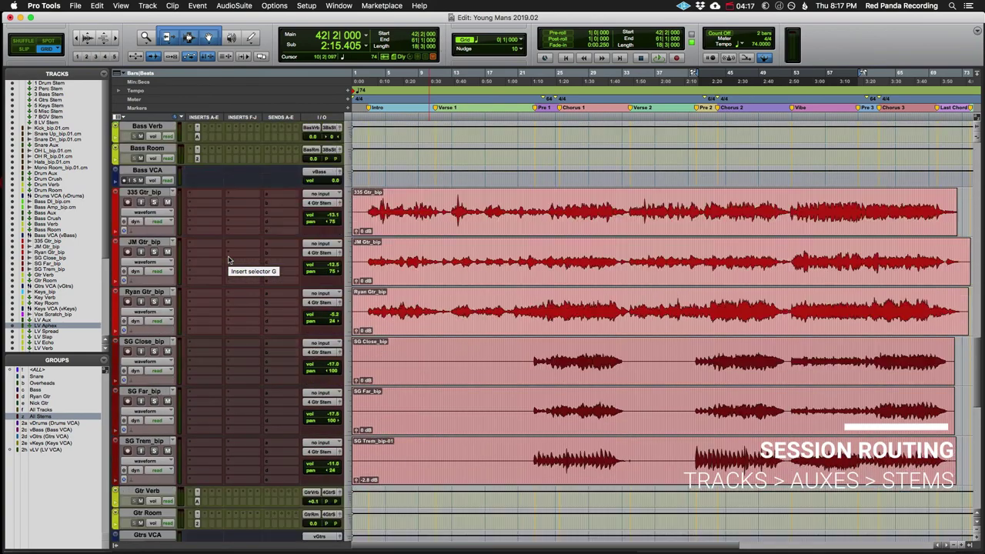
scroll(228, 260, "down", 6)
scroll(228, 260, "down", 8)
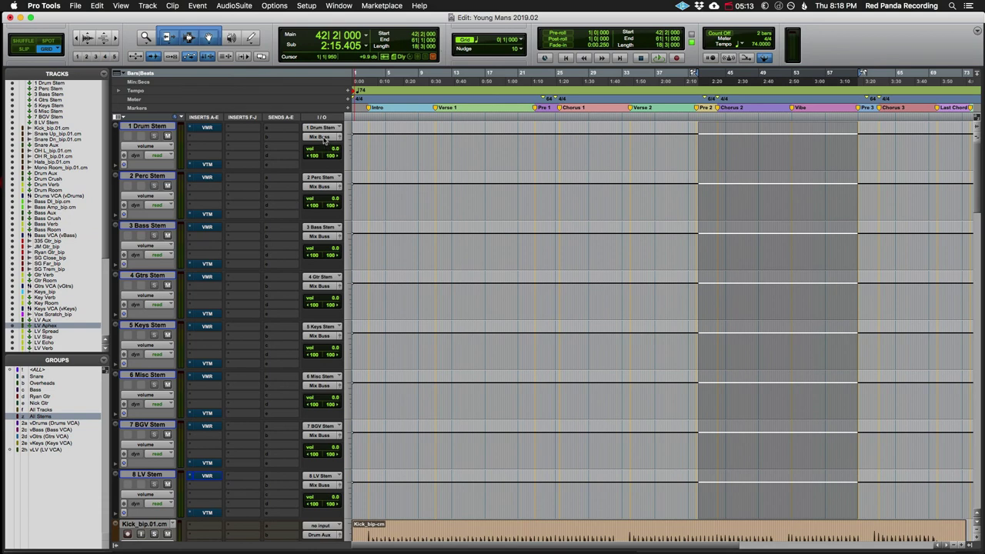
left_click(209, 131)
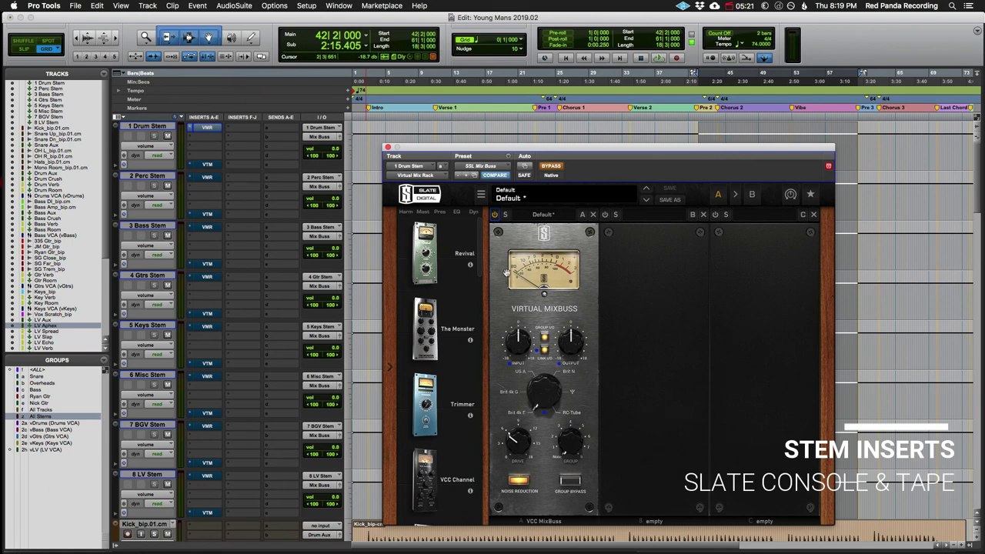
left_click(207, 163)
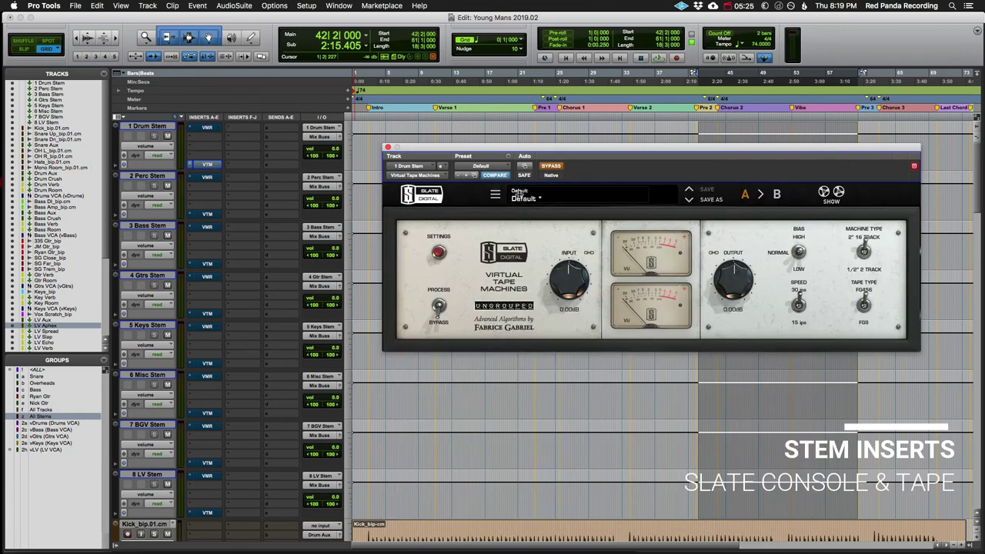
left_click(388, 147)
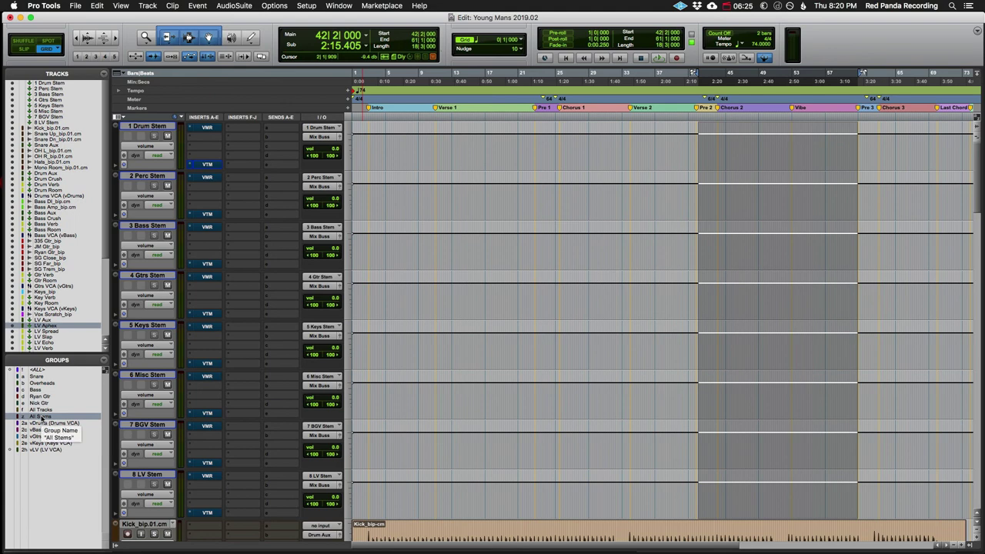
right_click(40, 417)
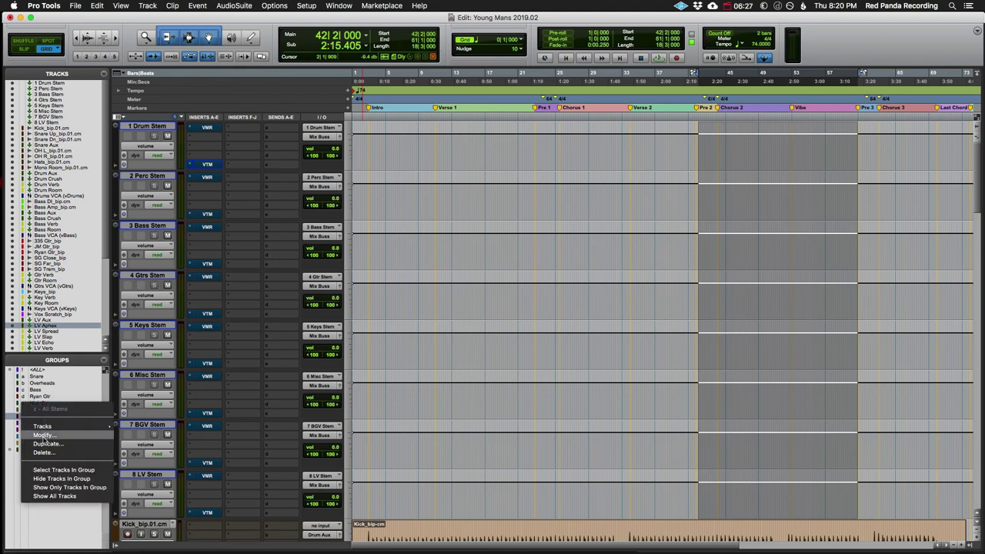
left_click(44, 436)
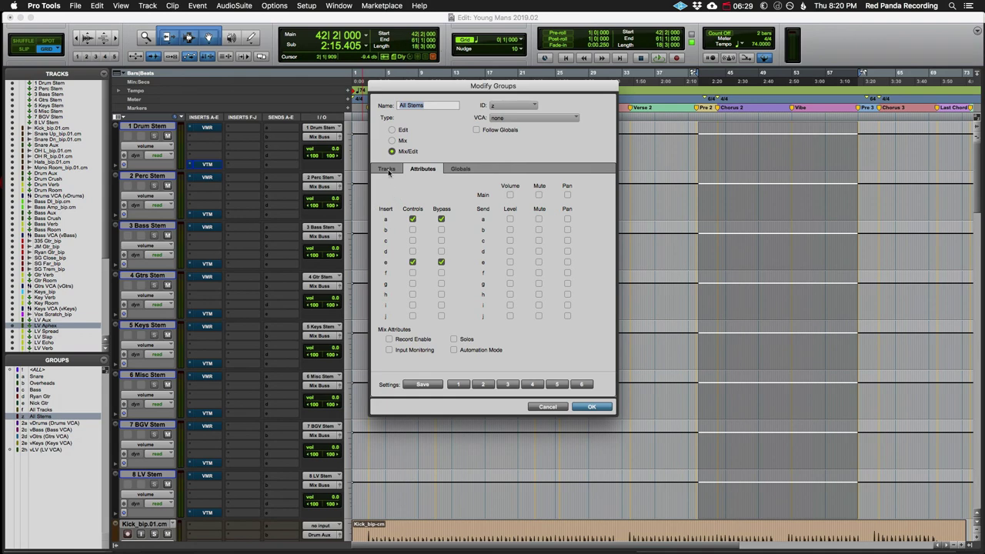
left_click(387, 169)
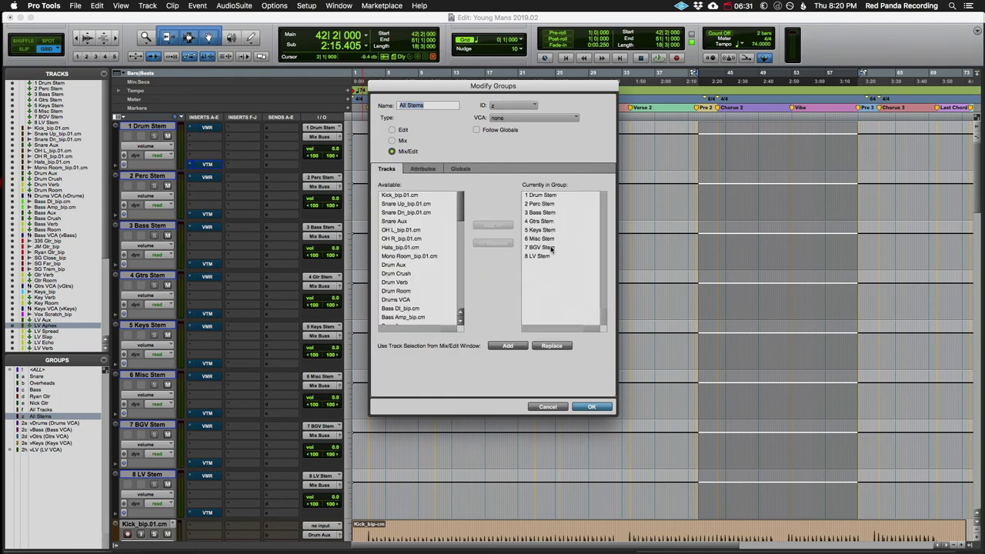
left_click(435, 171)
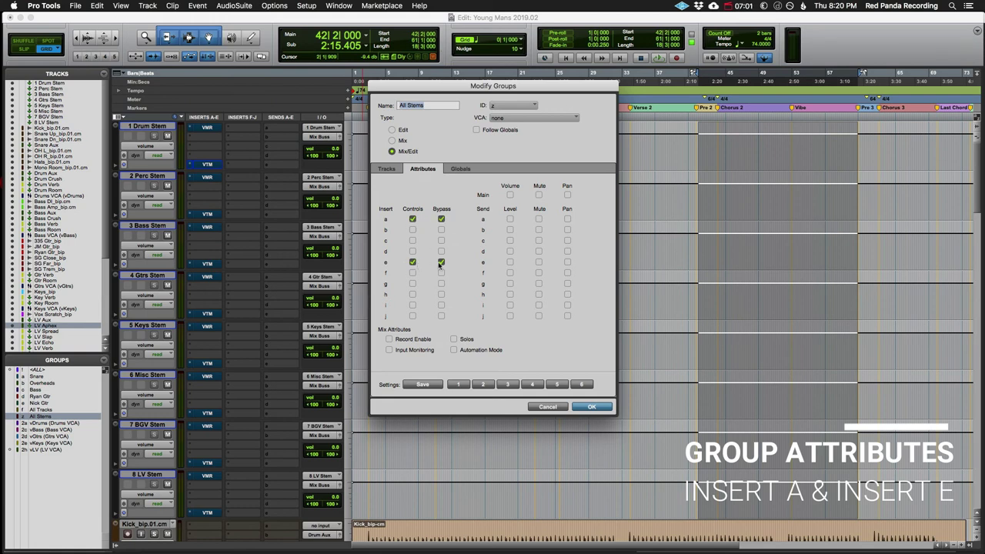
left_click(576, 406)
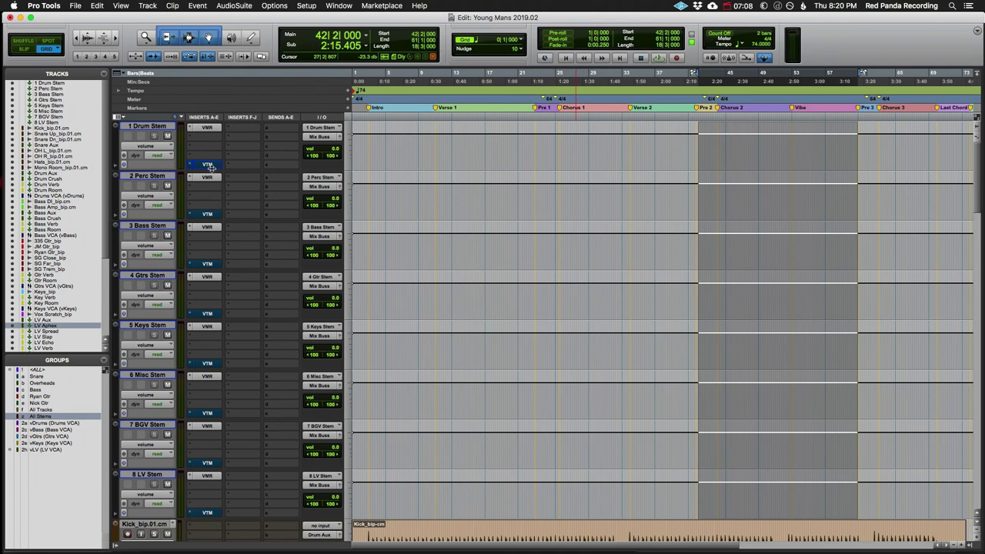
Toggle tape-machine bypass on all stems, open the Drum Stem's Virtual Mix Rack, and audition playback
left_click(210, 165, "super")
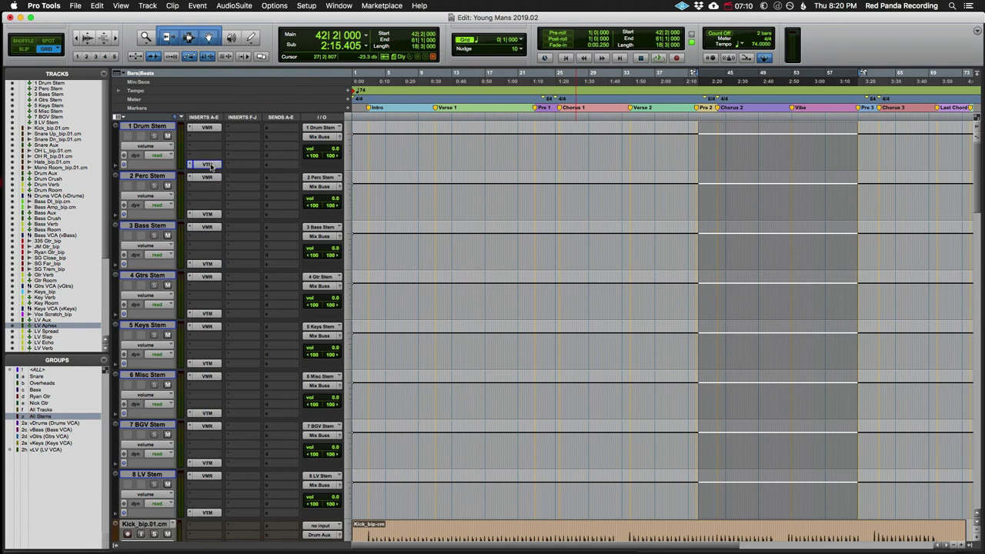
left_click(210, 166, "super")
left_click(209, 129)
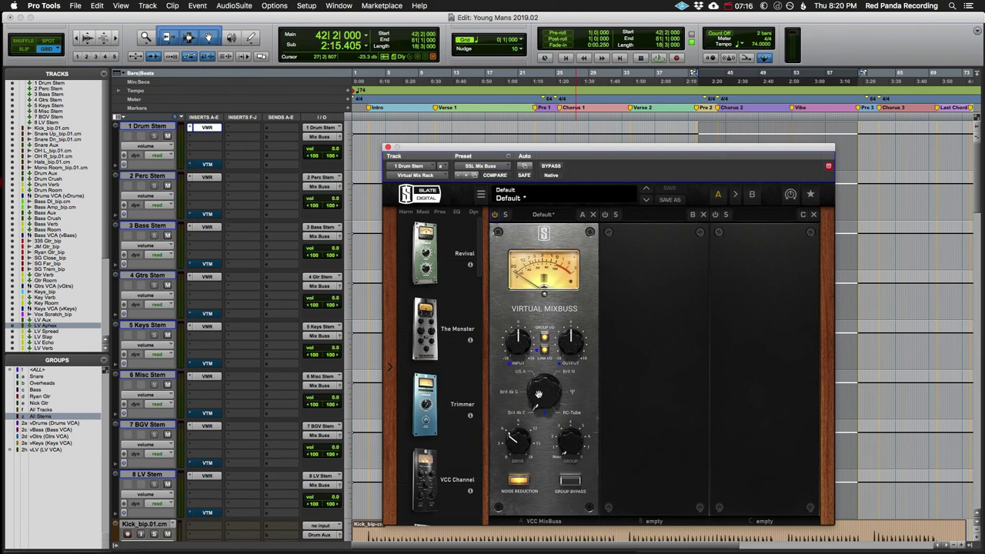
key("space")
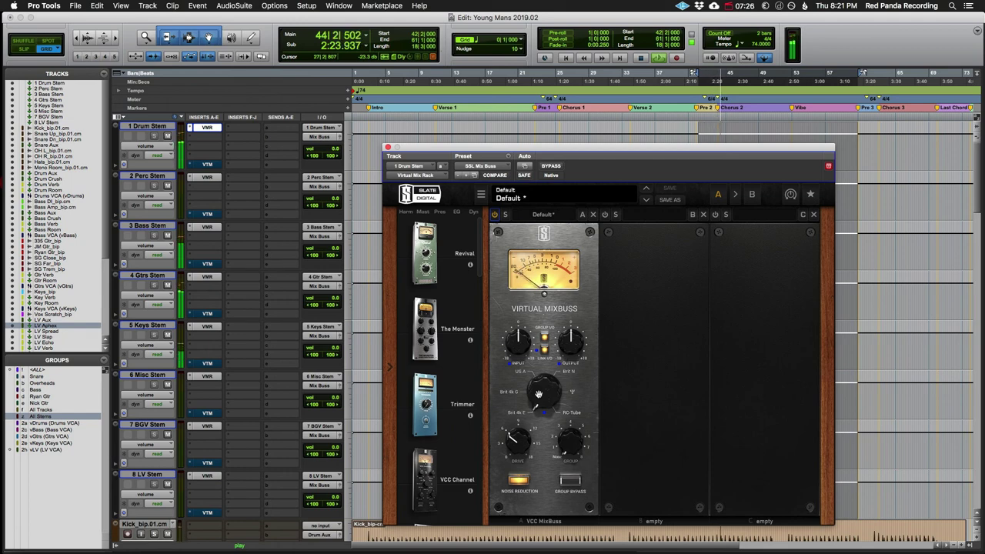
key("space")
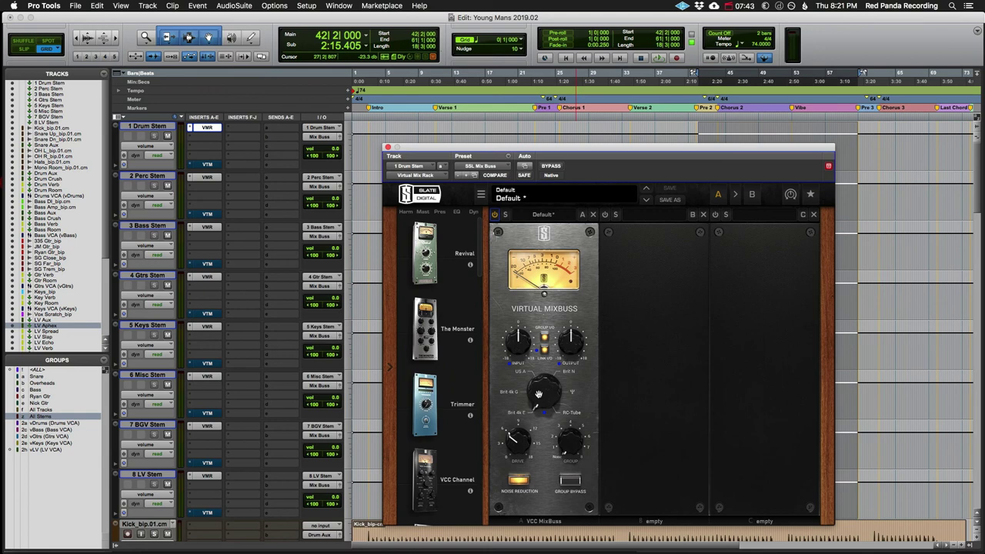
Set the Virtual MixBuss console type to US A on the Drum Stem and LV Stem
left_click_drag(539, 394, 542, 355)
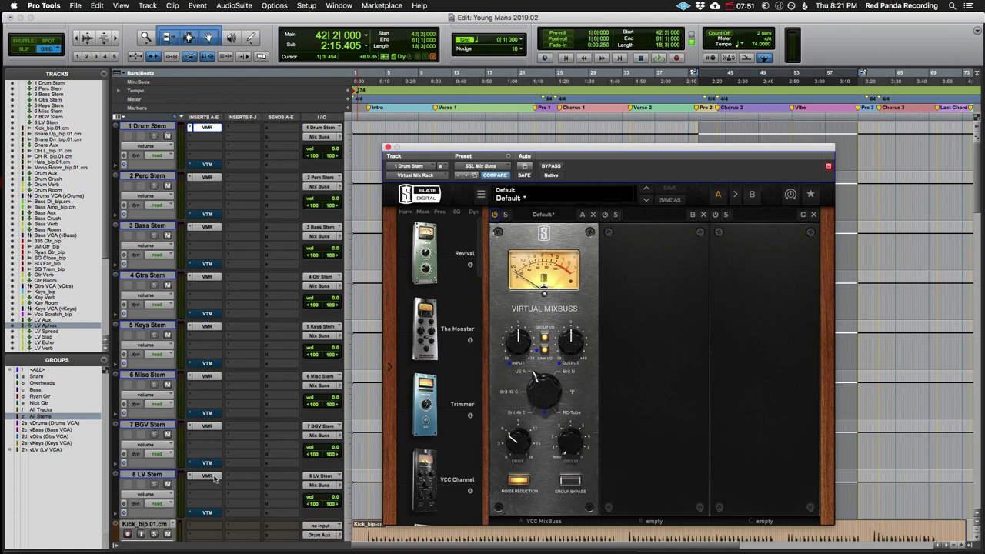
left_click(214, 478)
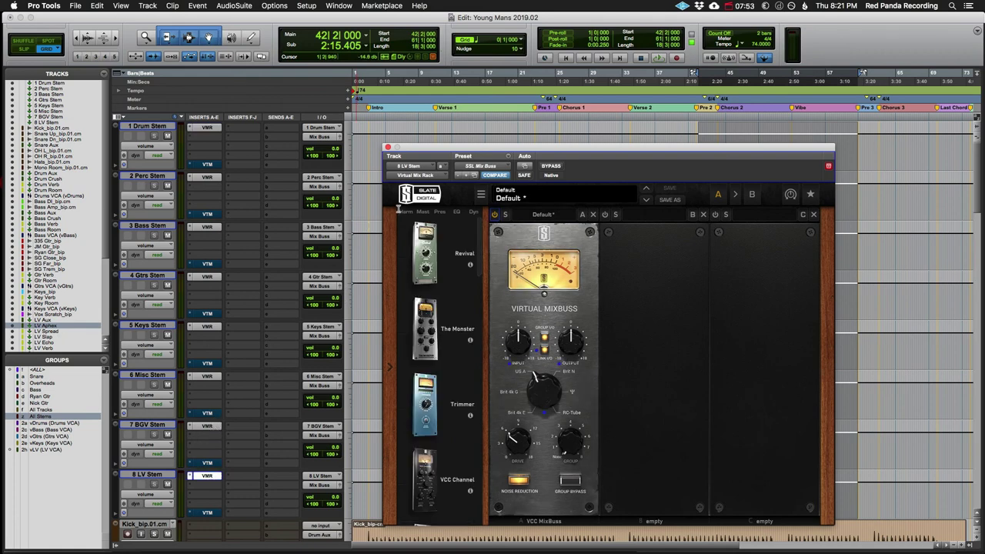
left_click(535, 388)
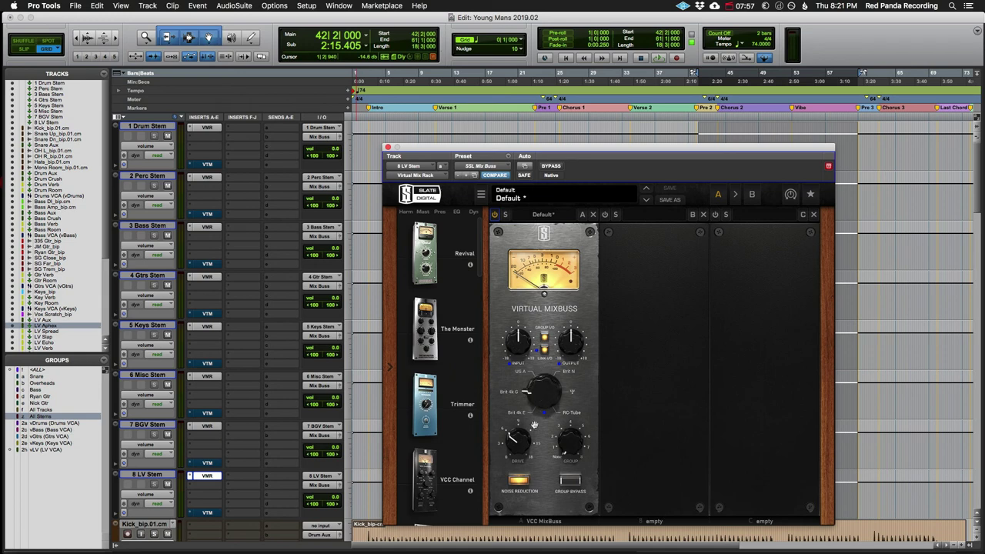
left_click(537, 393)
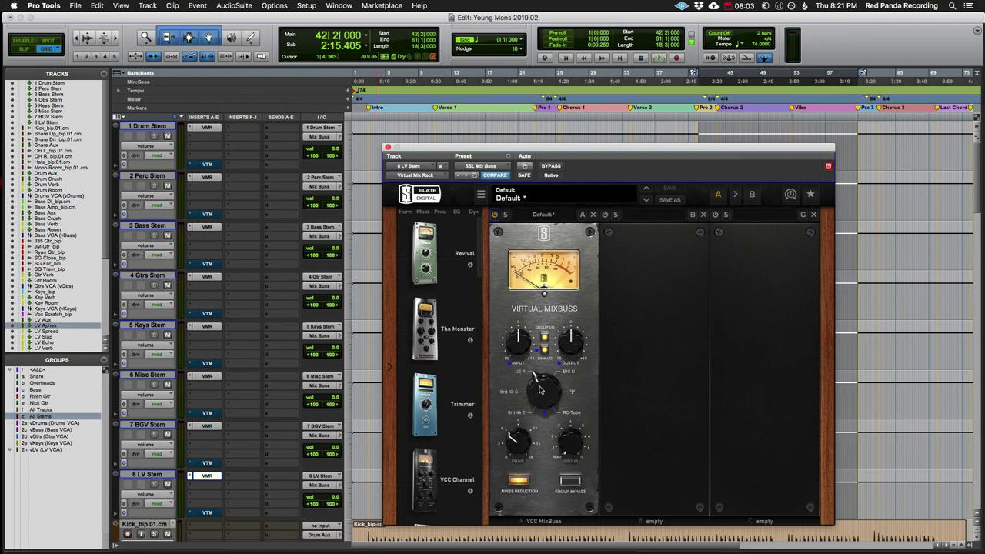
Audition the US A console change twice, reopening the Drum Stem's Virtual Mix Rack
key("space")
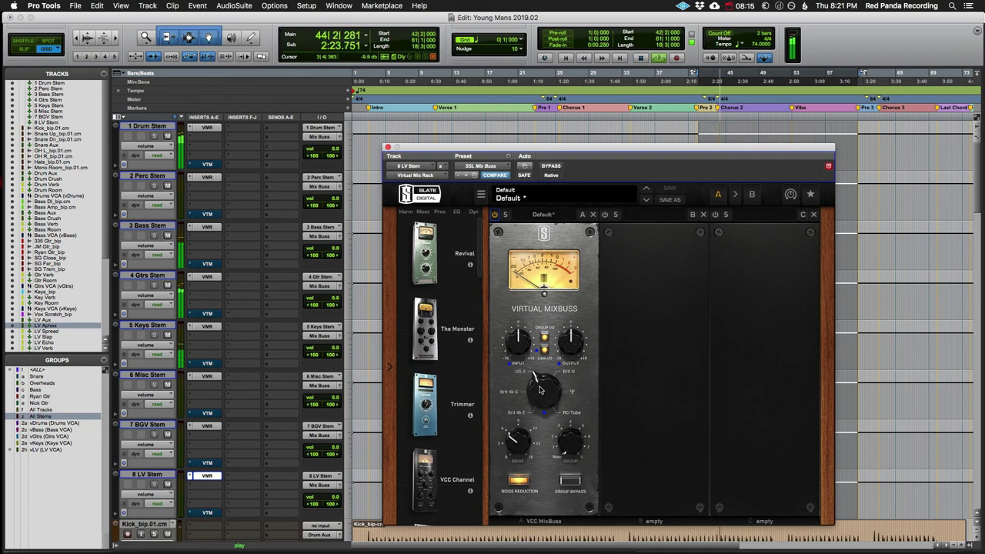
key("space")
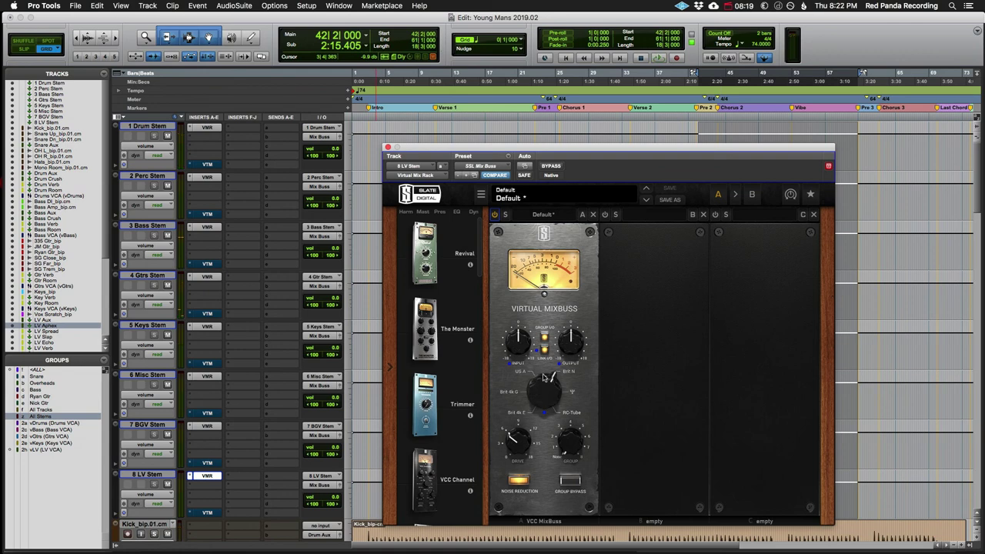
key("space")
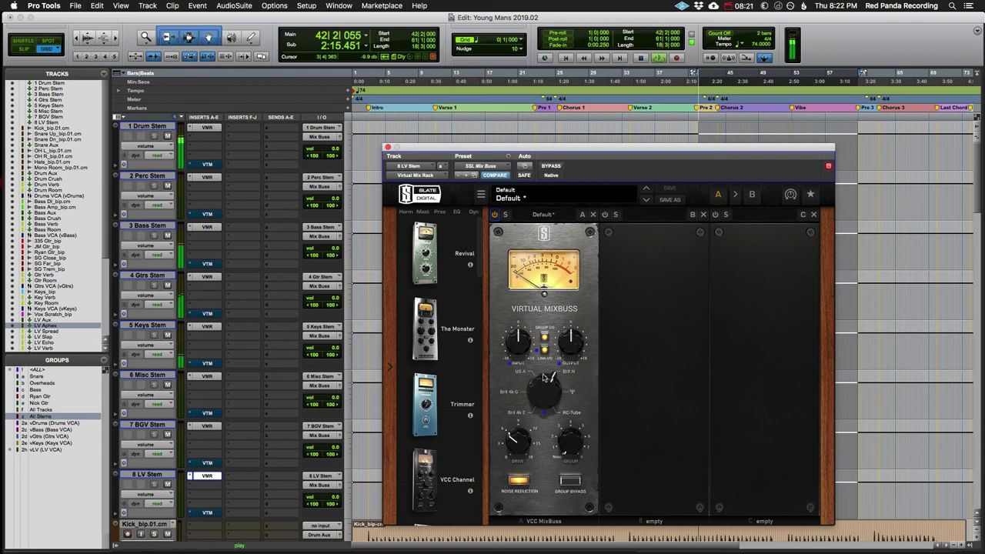
left_click(202, 127)
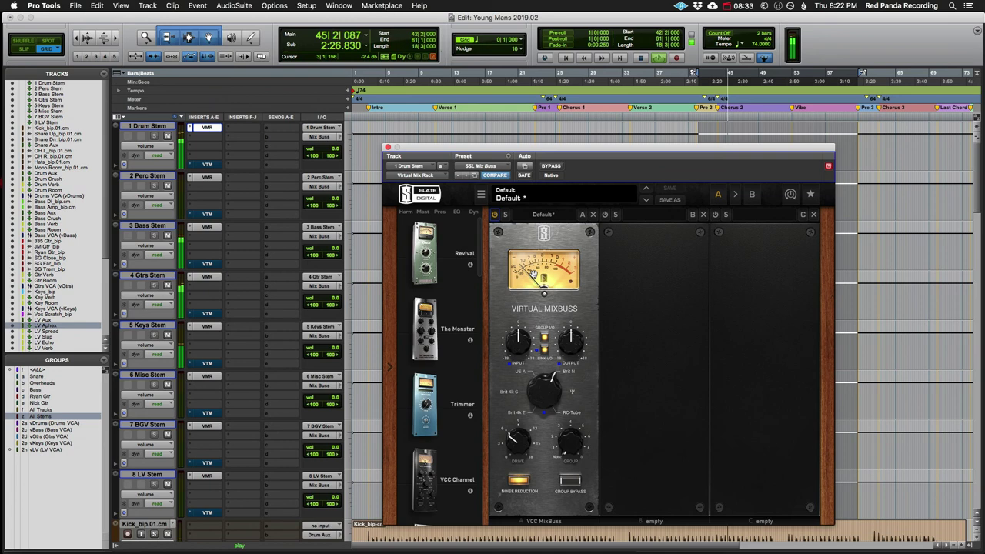
key("space")
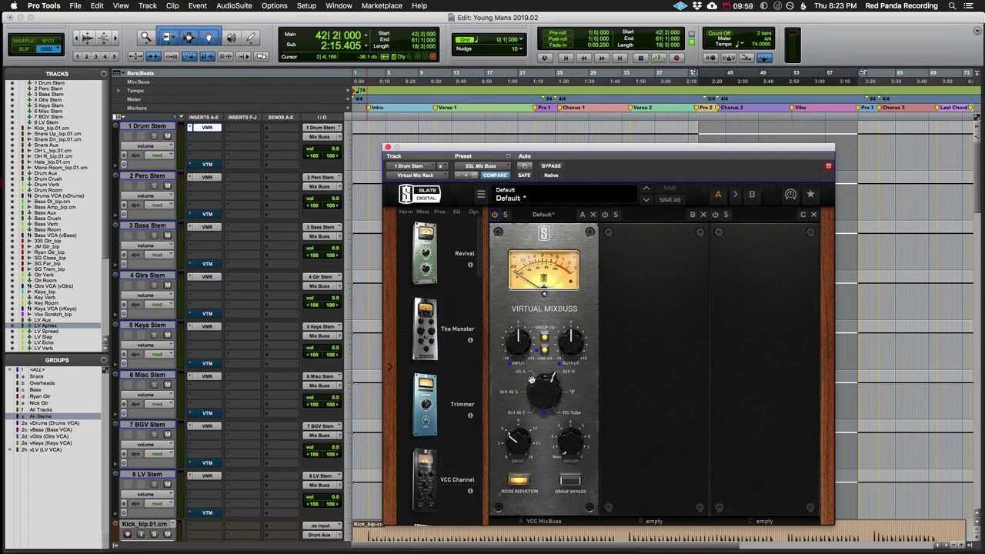
Turn the Drum Stem's Virtual MixBuss console selector knob from US A to Brit 4k G
left_click_drag(531, 380, 555, 379)
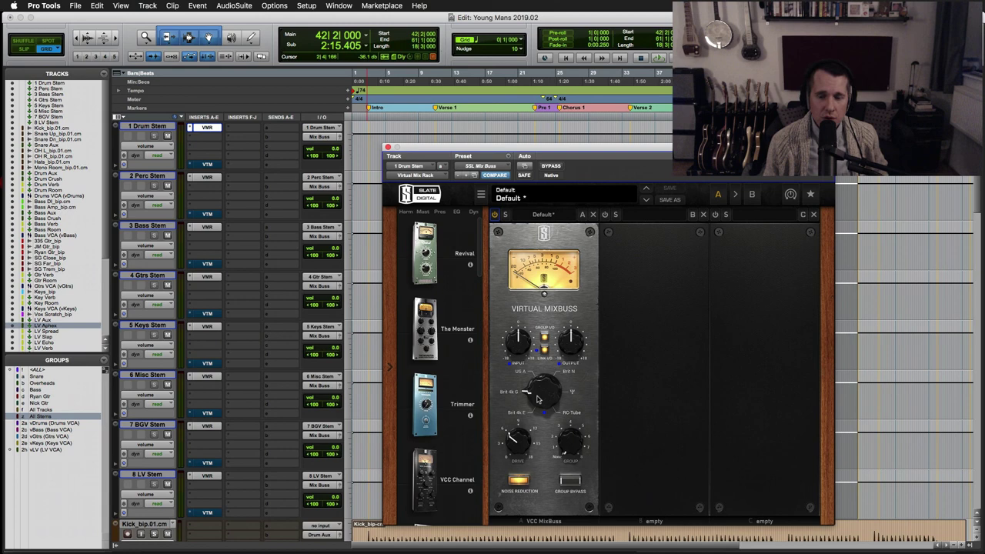
left_click_drag(538, 399, 541, 416)
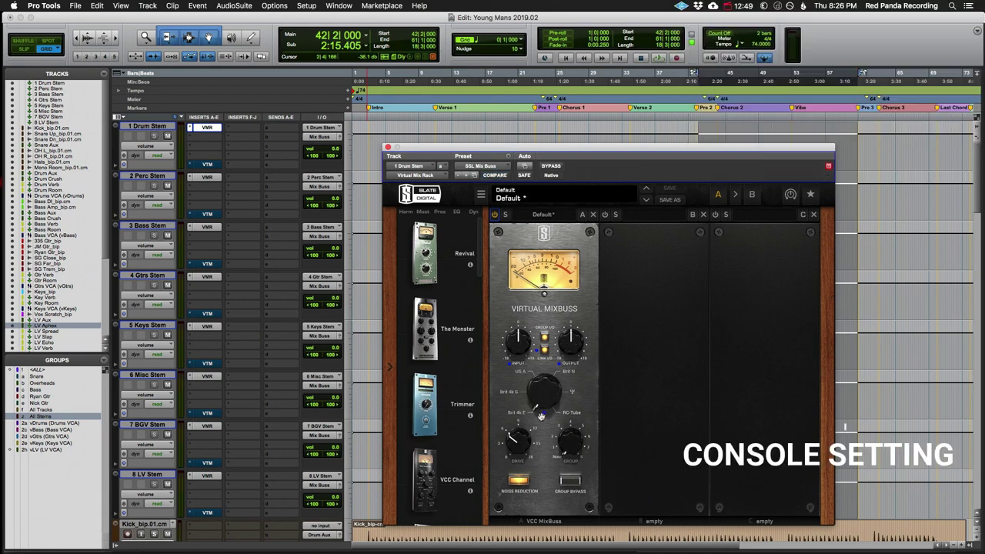
key("space")
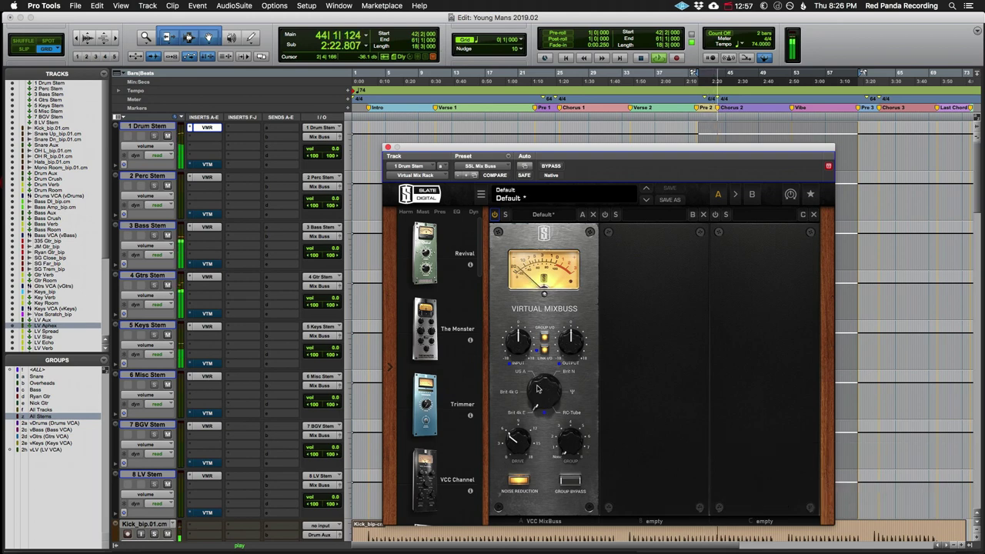
left_click_drag(538, 389, 539, 353)
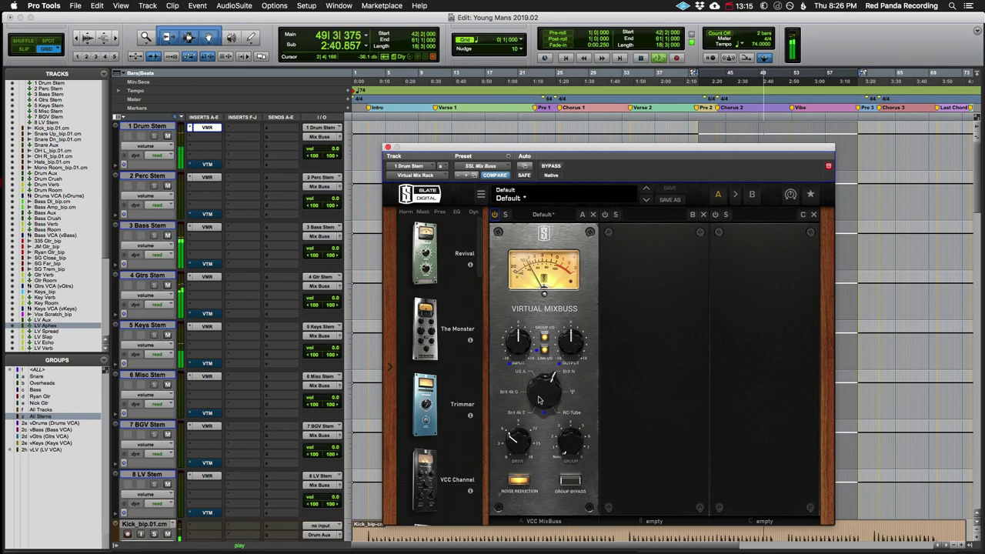
left_click_drag(539, 399, 538, 382)
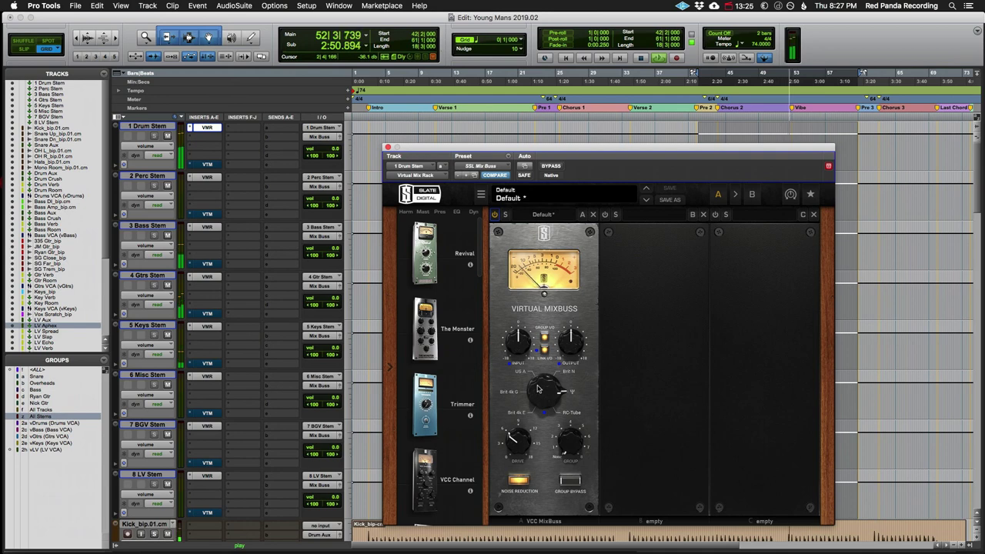
left_click_drag(538, 379, 539, 396)
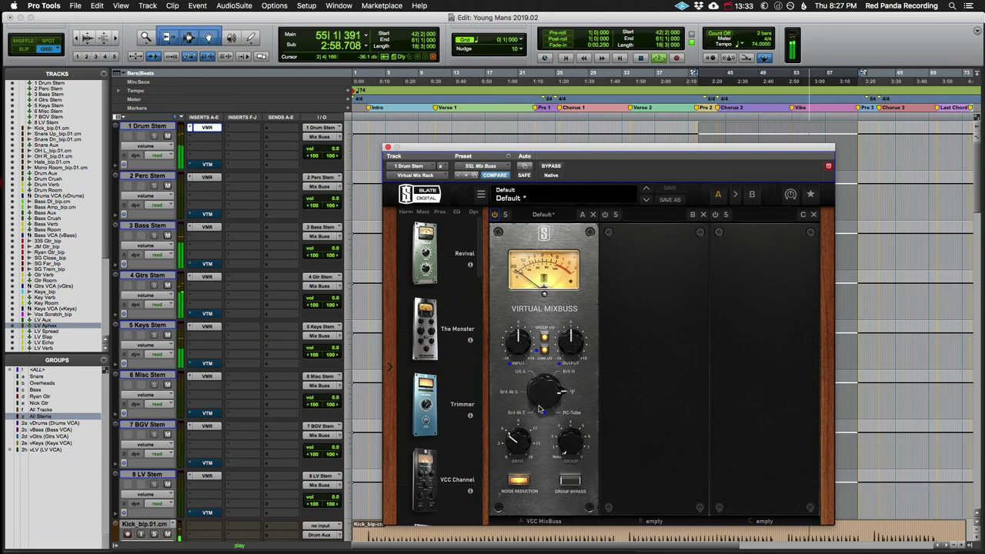
left_click(544, 387)
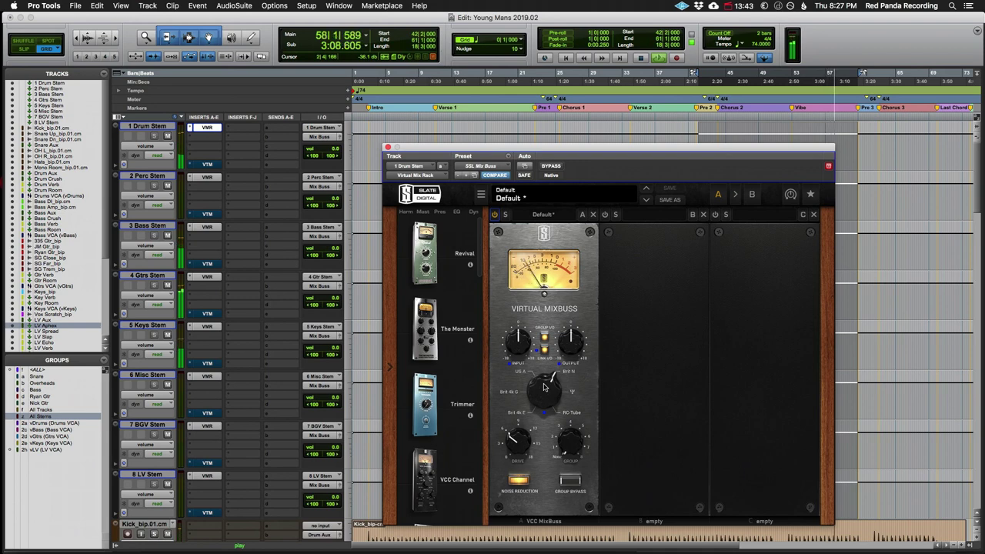
left_click_drag(544, 387, 541, 406)
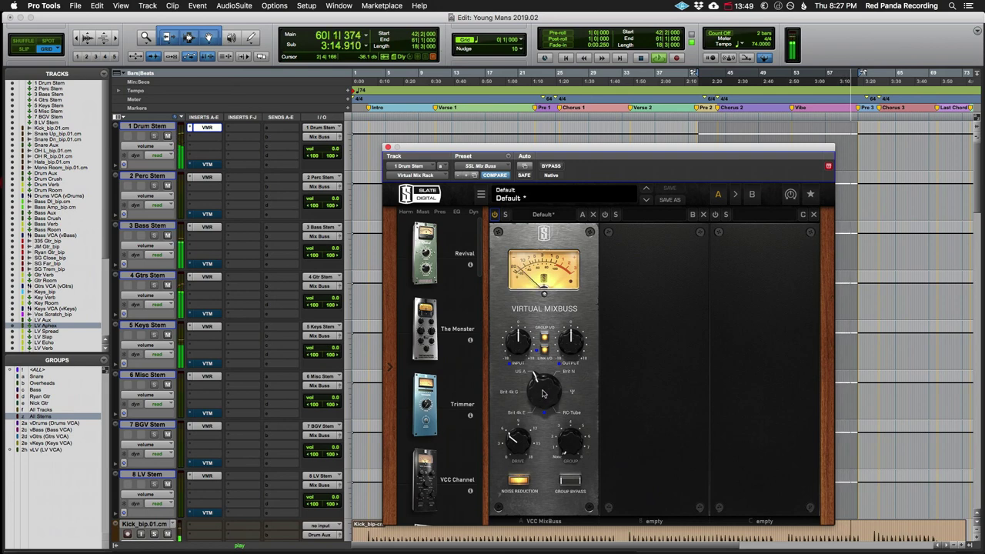
left_click_drag(543, 393, 541, 410)
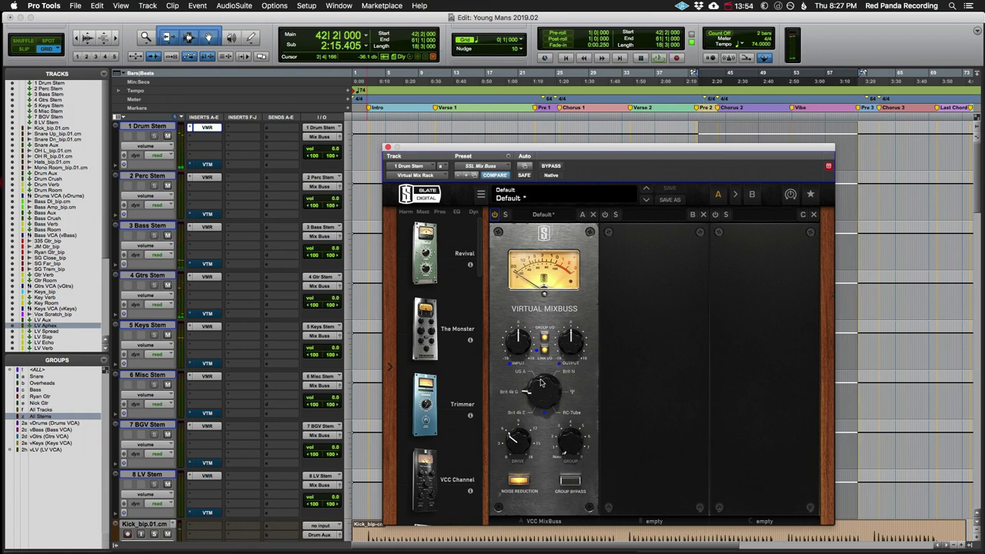
Drag the Drum Stem's Virtual MixBuss console type selector to change the console model
left_click_drag(541, 382, 539, 410)
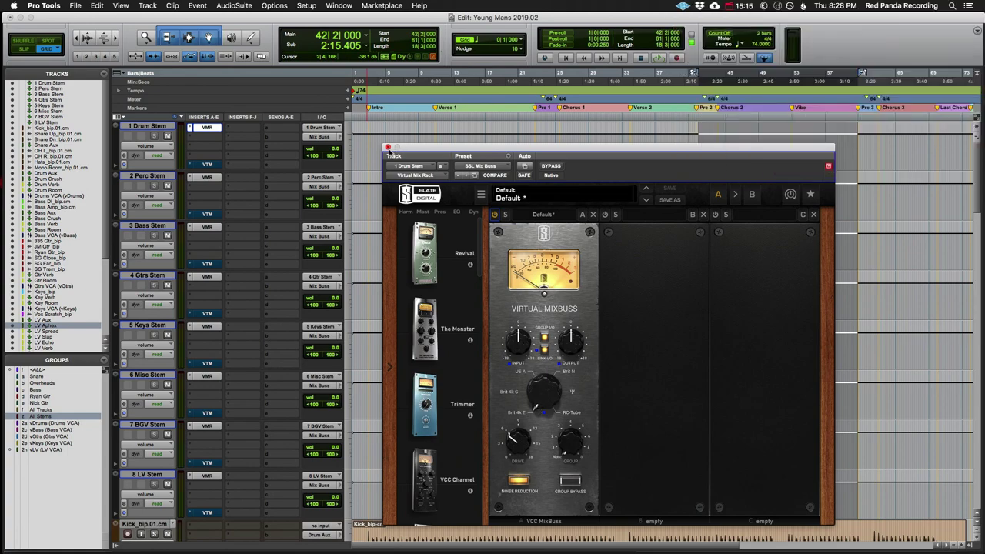
Close the Virtual Mix Rack and take the Drum Stem's Virtual Tape Machines out of bypass
left_click(387, 146)
left_click(212, 164)
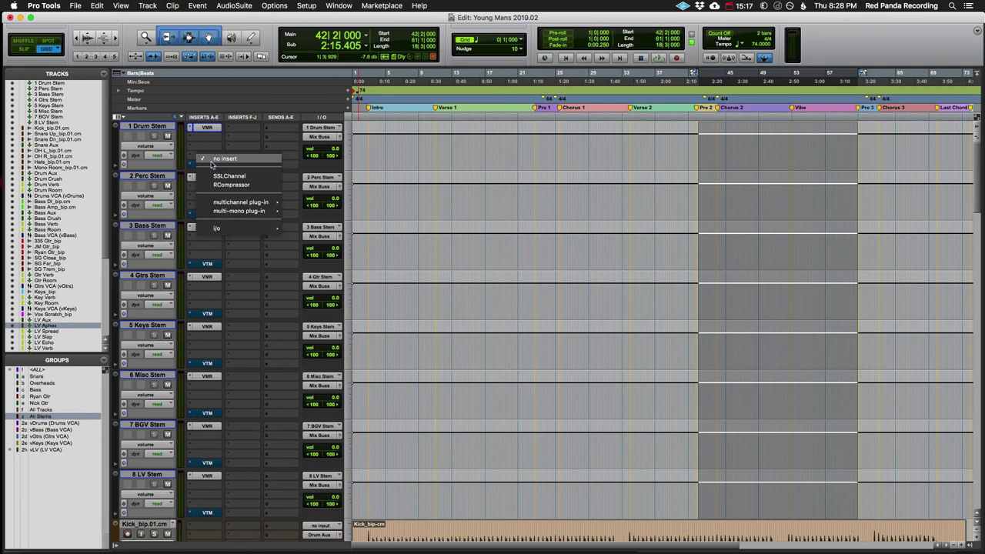
key("Escape")
left_click(206, 164)
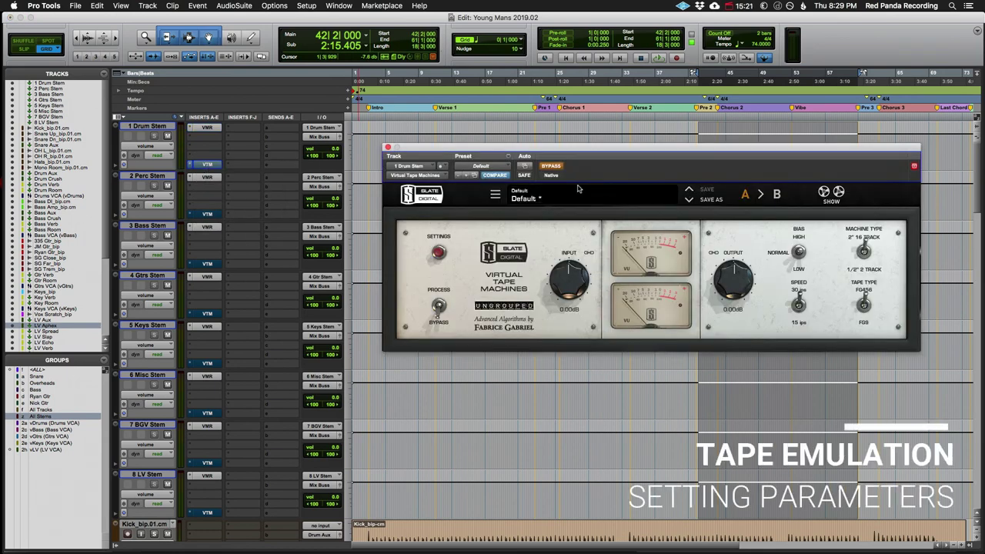
left_click(551, 167)
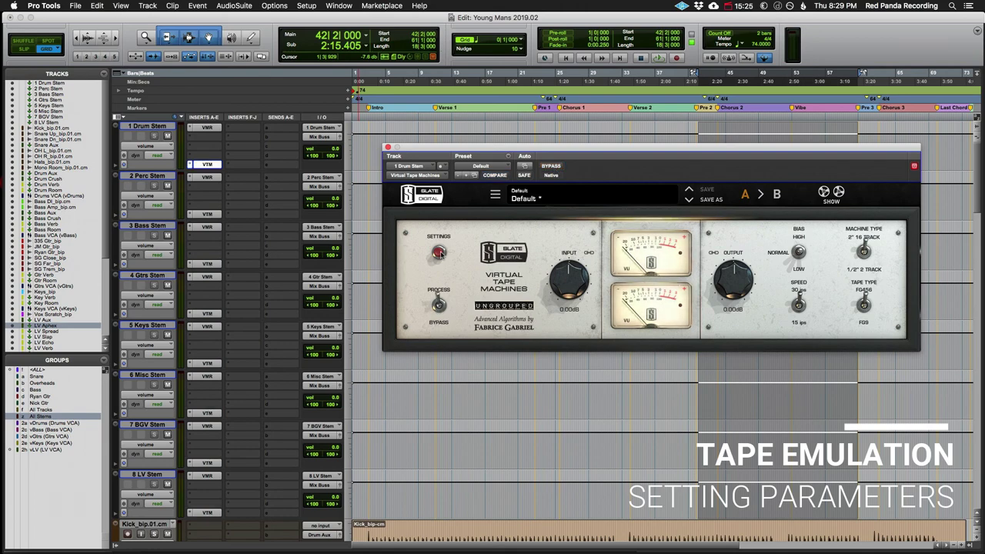
Lower Wow & Flutter from 25% to 0% in the tape machine's extra settings
left_click(439, 253)
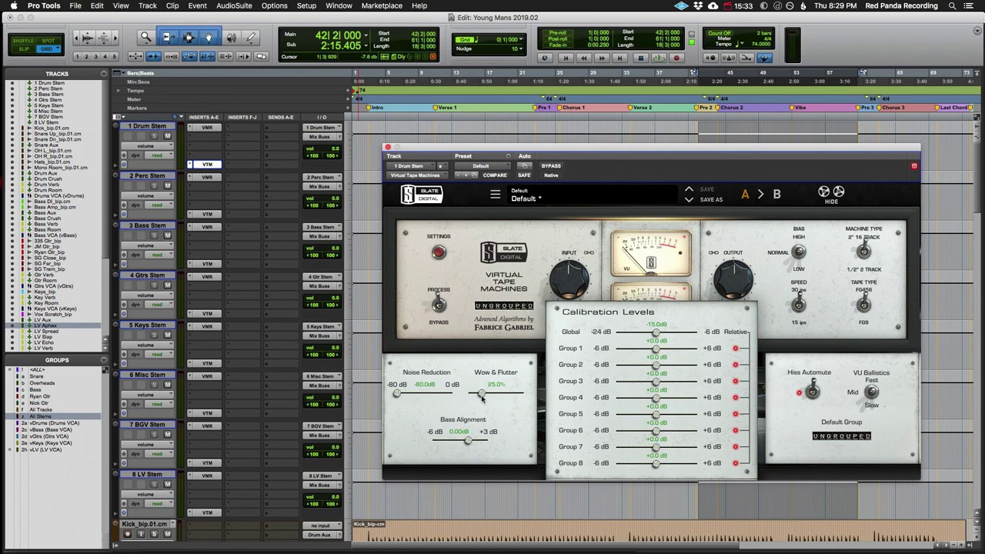
left_click_drag(482, 397, 457, 390)
left_click(440, 252)
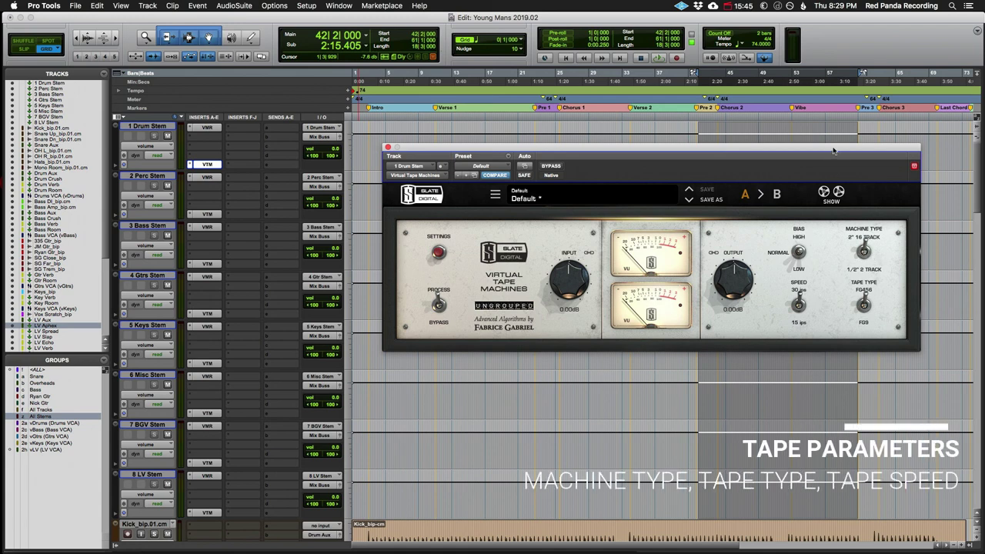
Reposition the Virtual Tape Machines window lower and further left over the middle of the tracks
left_click_drag(832, 156, 824, 193)
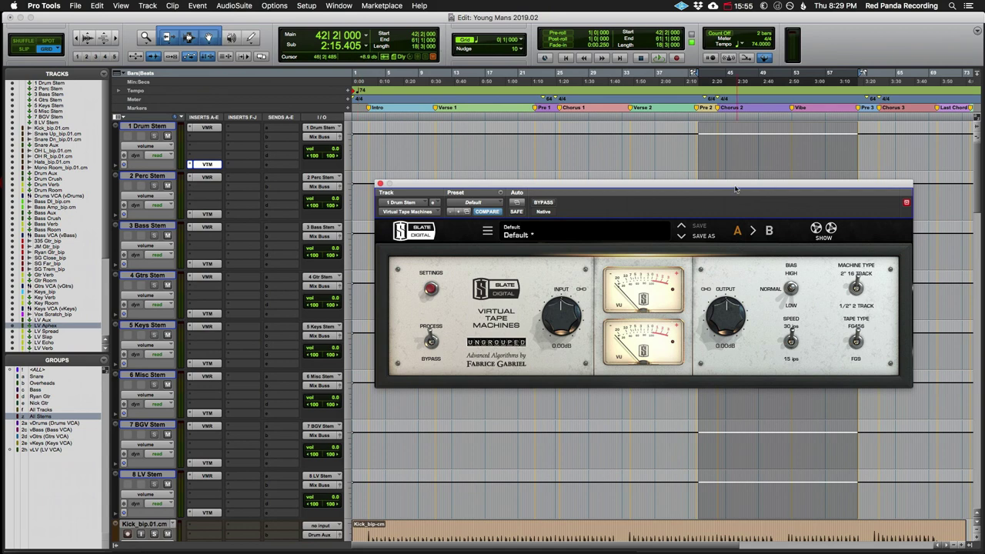
left_click_drag(735, 188, 689, 281)
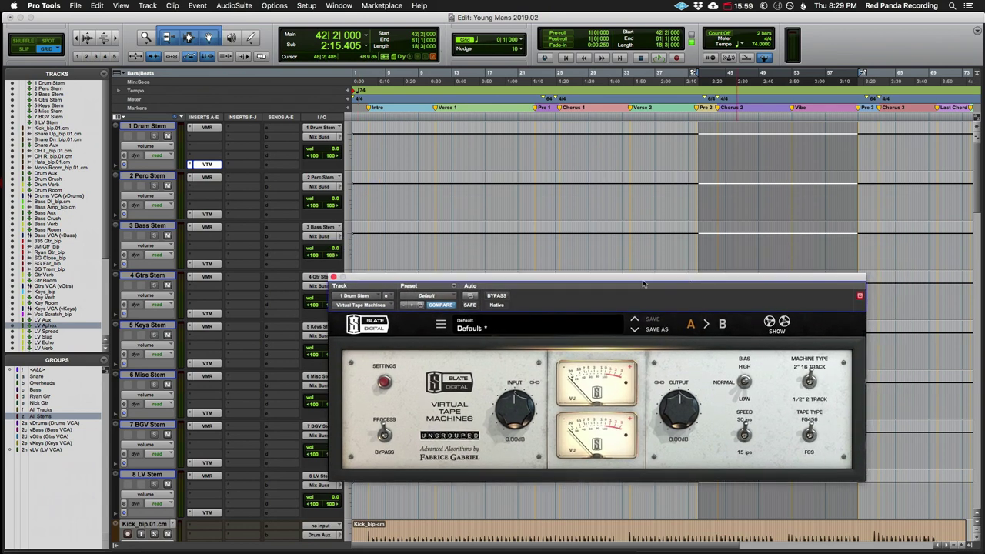
left_click_drag(620, 284, 571, 273)
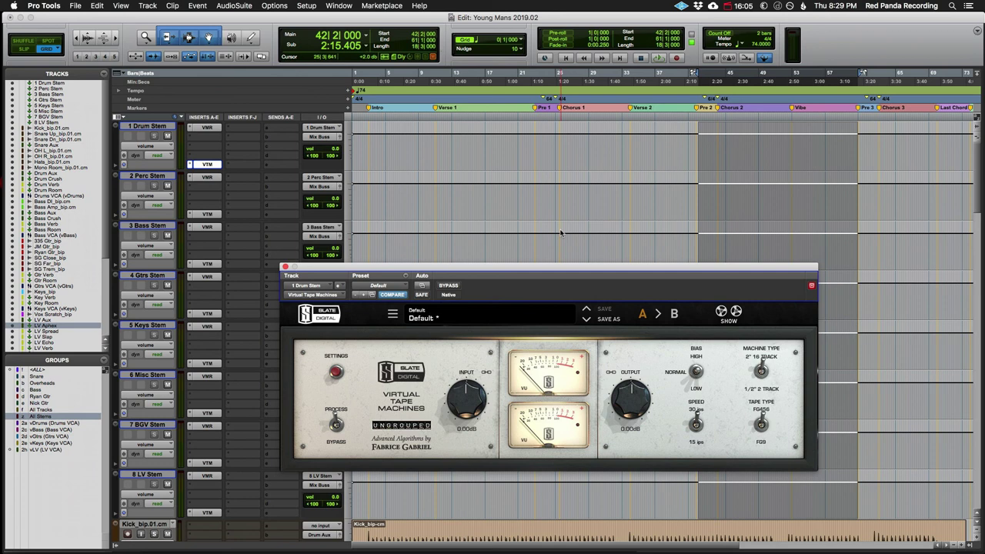
left_click_drag(746, 270, 728, 250)
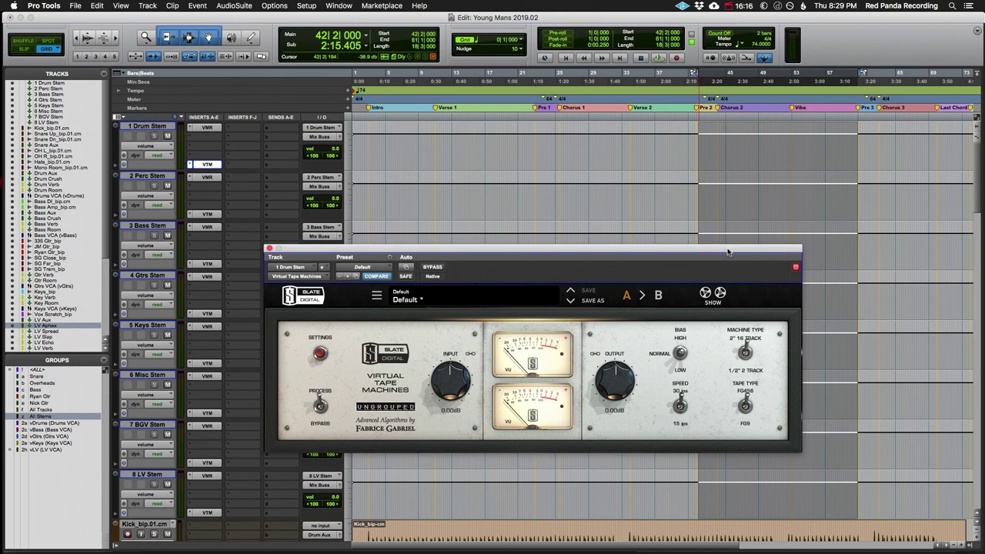
left_click_drag(728, 251, 724, 251)
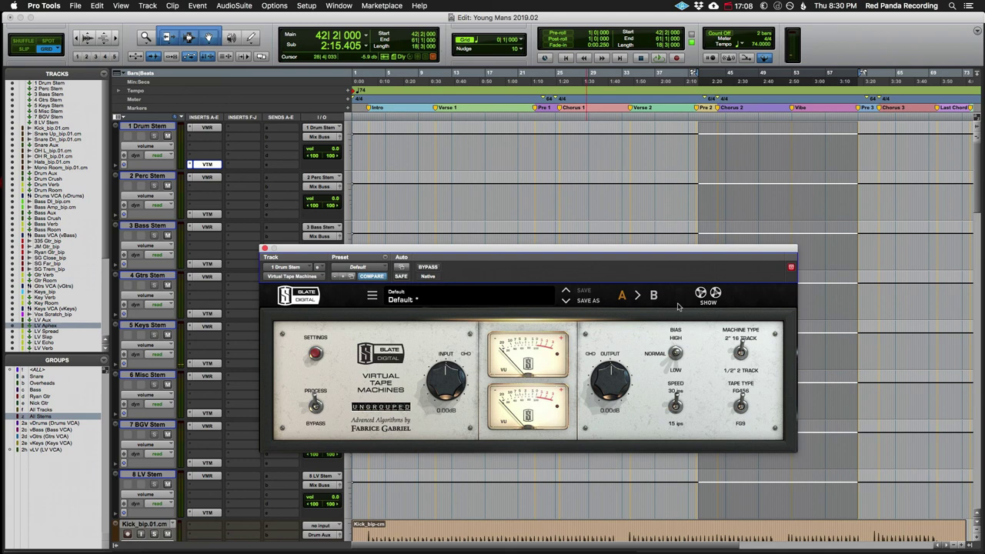
Start playback and audition the machine type and a FG456-to-FG9 tape type change
key("space")
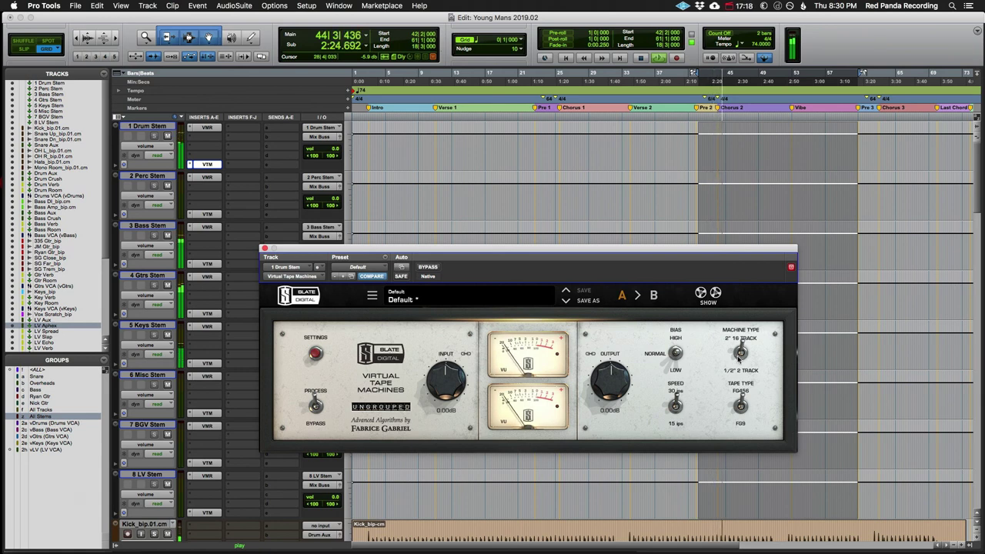
left_click(741, 354)
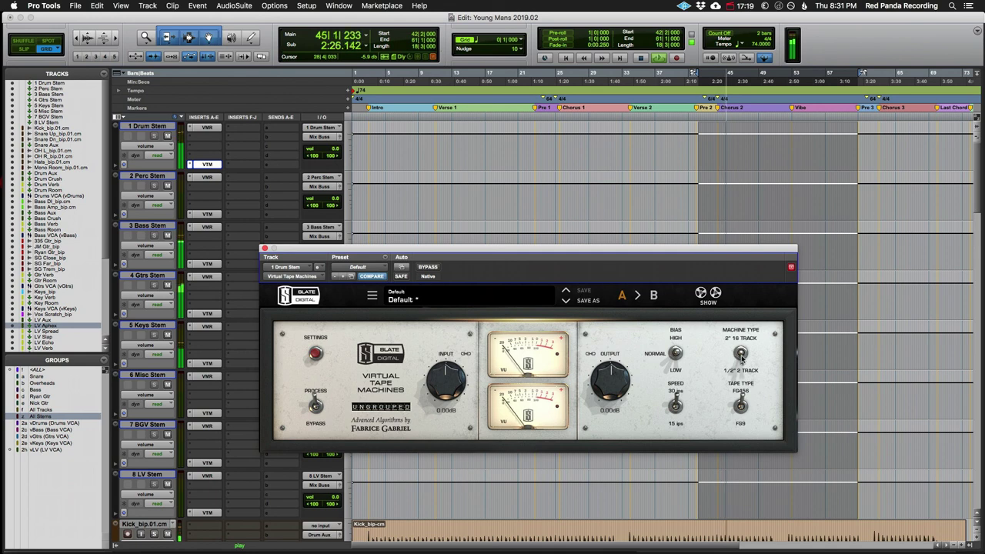
left_click(742, 408)
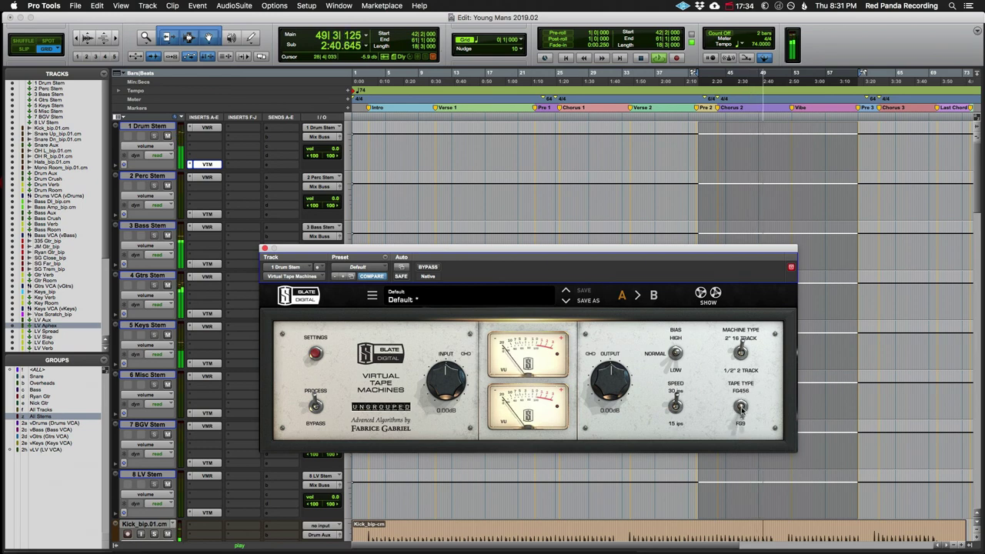
left_click(741, 356)
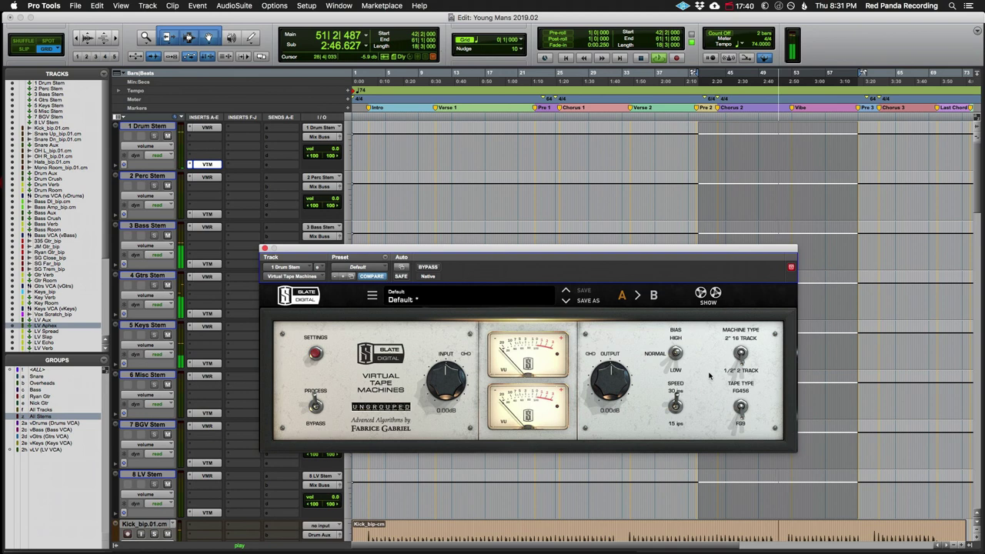
Cycle the tape speed through 15 ips and back to 30 ips while listening
left_click(675, 408)
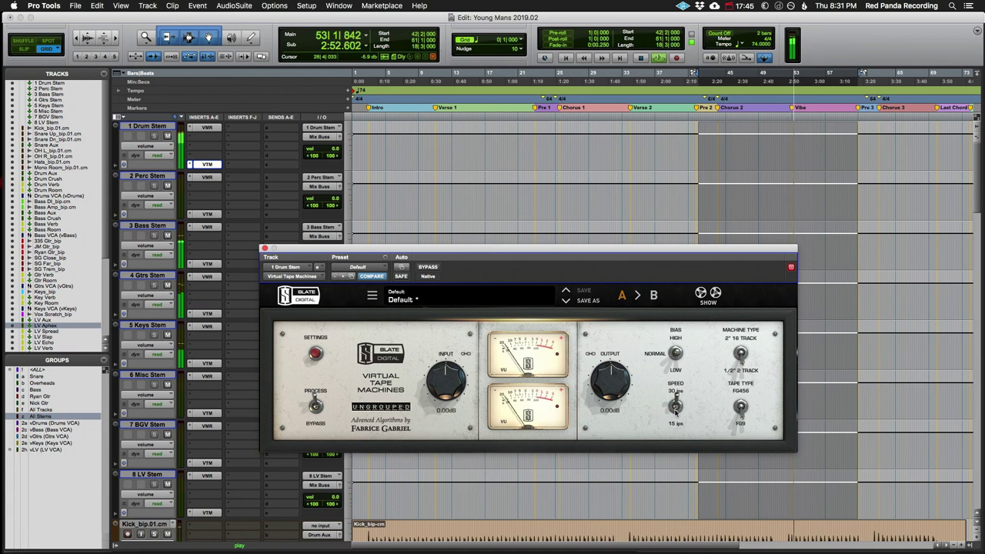
left_click(675, 408)
left_click(675, 406)
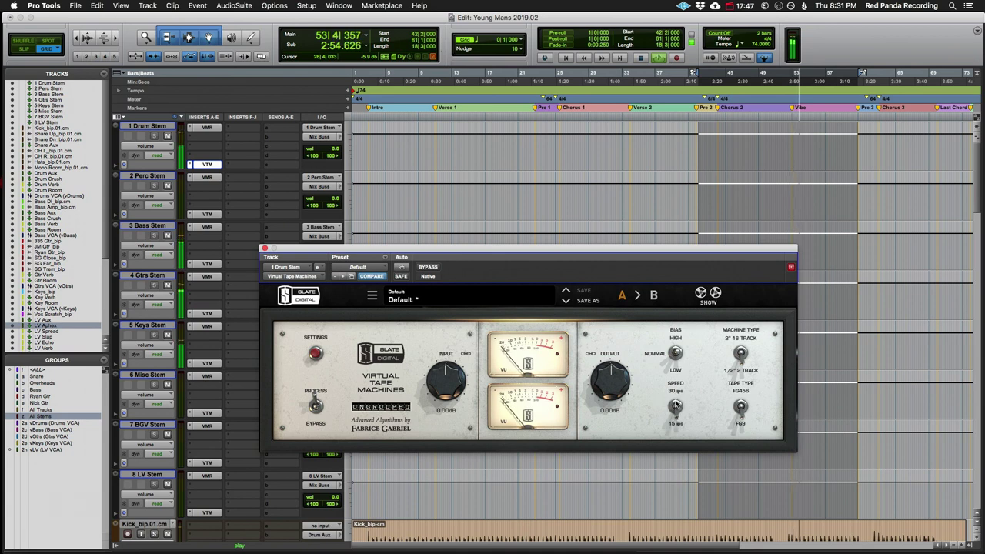
left_click(675, 406)
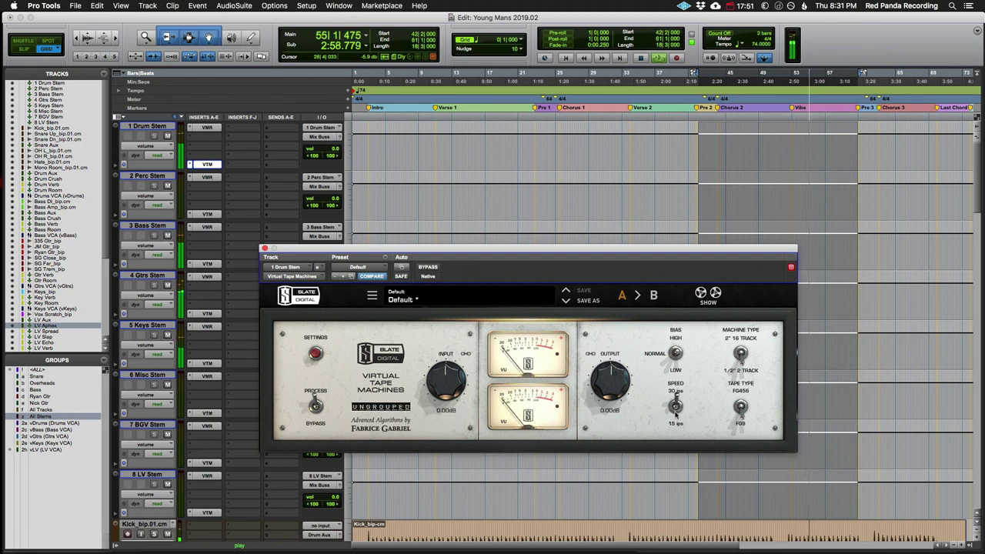
Flip the machine type again, settle the tape type on FG9, and stop playback
left_click(741, 351)
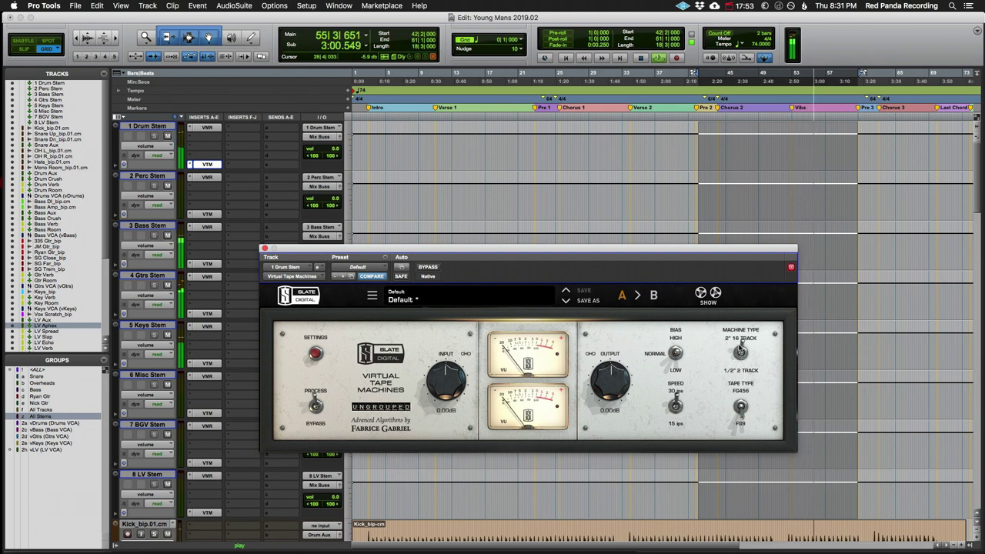
left_click(740, 405)
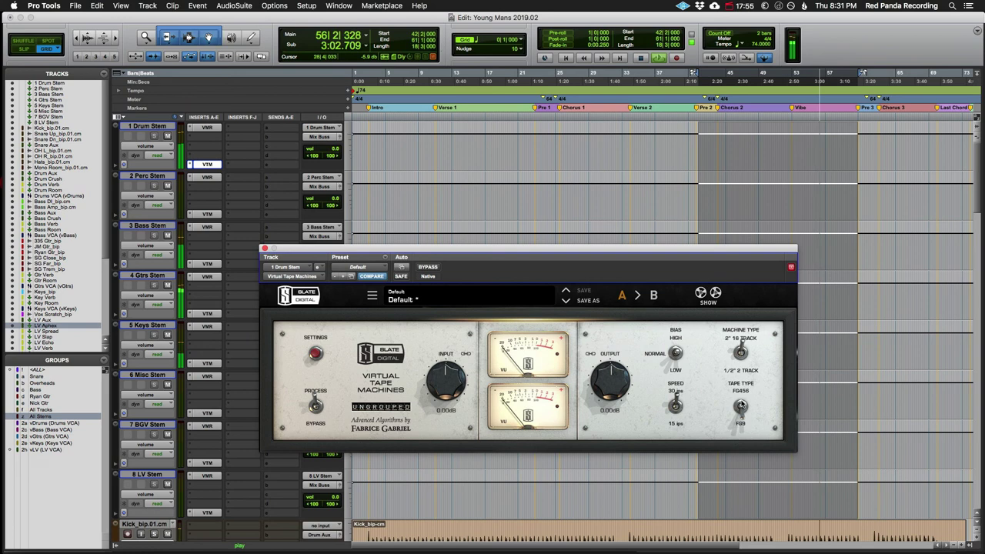
left_click(740, 405)
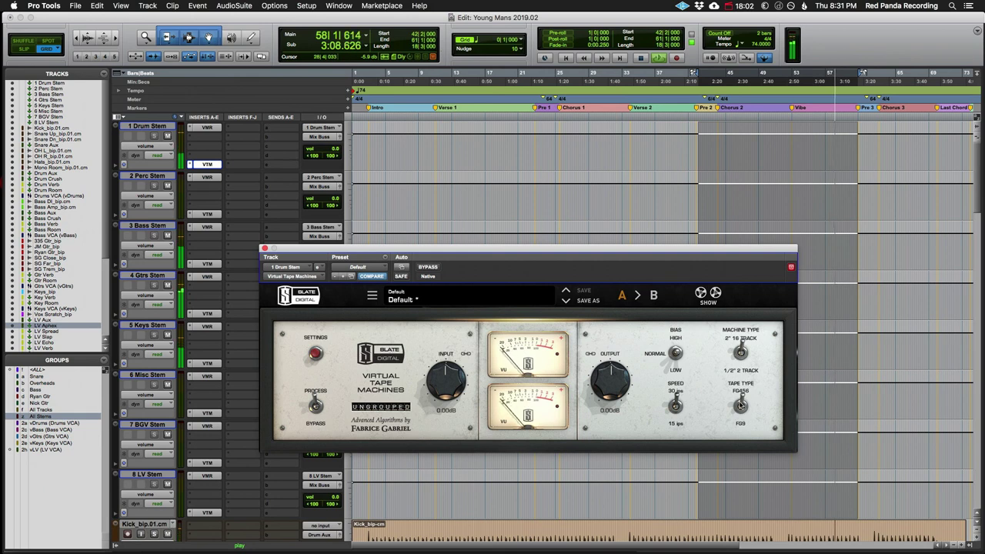
left_click(741, 410)
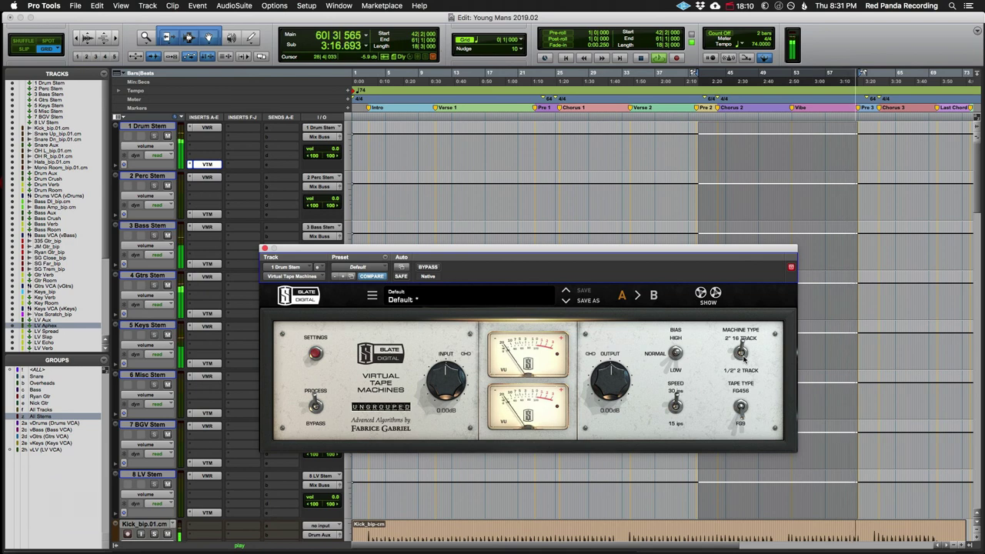
key("space")
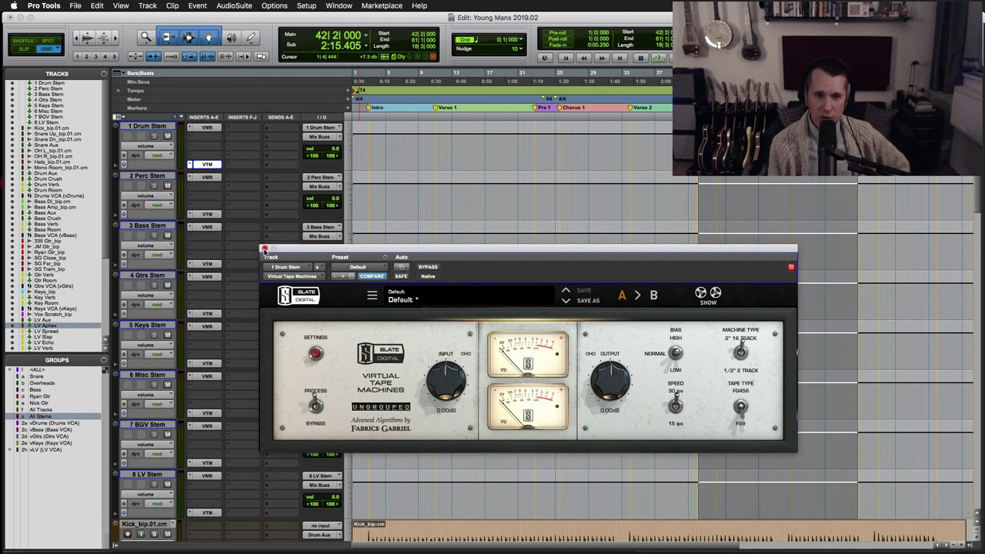
Close the tape machine window, toggle VMR and VTM bypass on all stems, and play
left_click(264, 249)
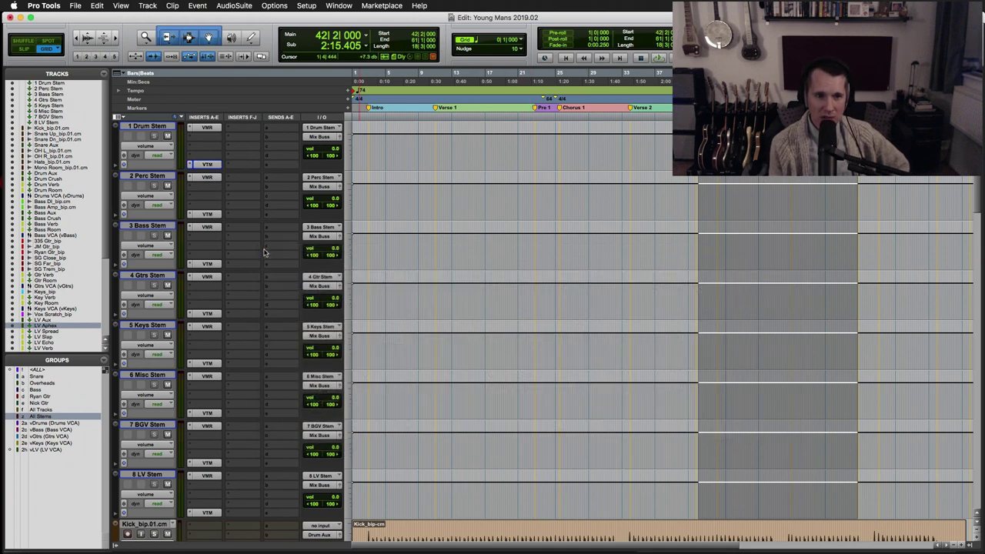
left_click(210, 129, "alt+super")
left_click(208, 164, "alt+super")
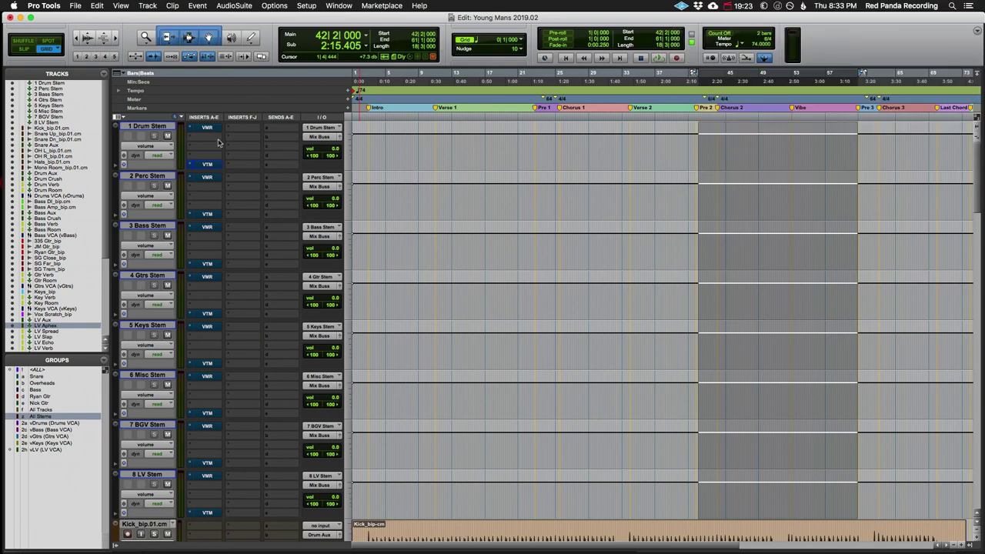
key("space")
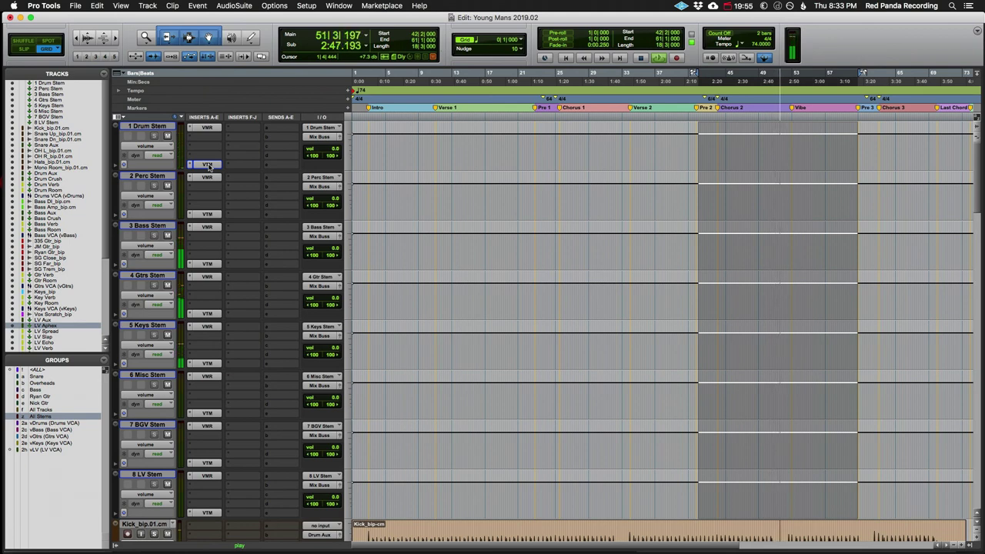
Bypass the VTM and VMR inserts on all eight stems mid-playback, then re-enable both
left_click(208, 165, "alt+super")
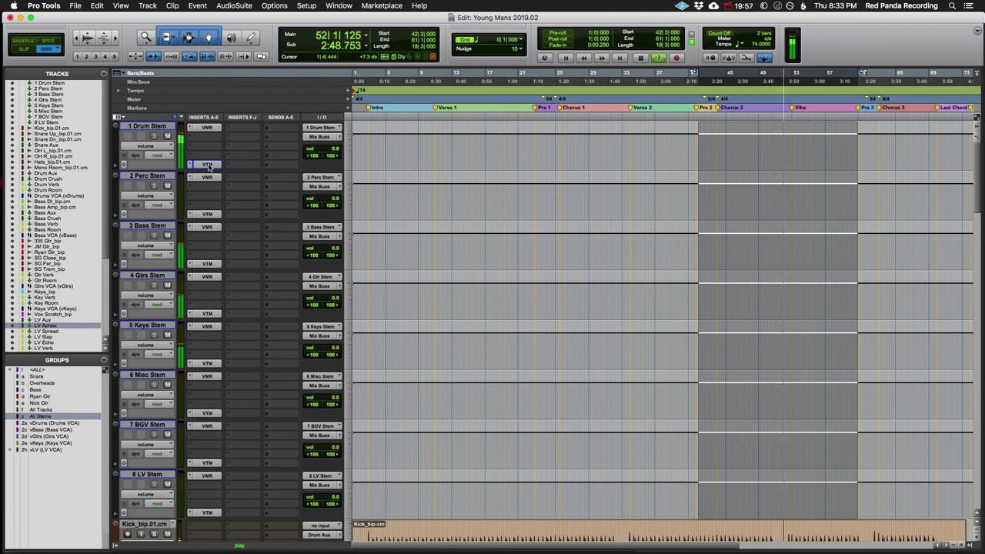
left_click(204, 131, "alt+super")
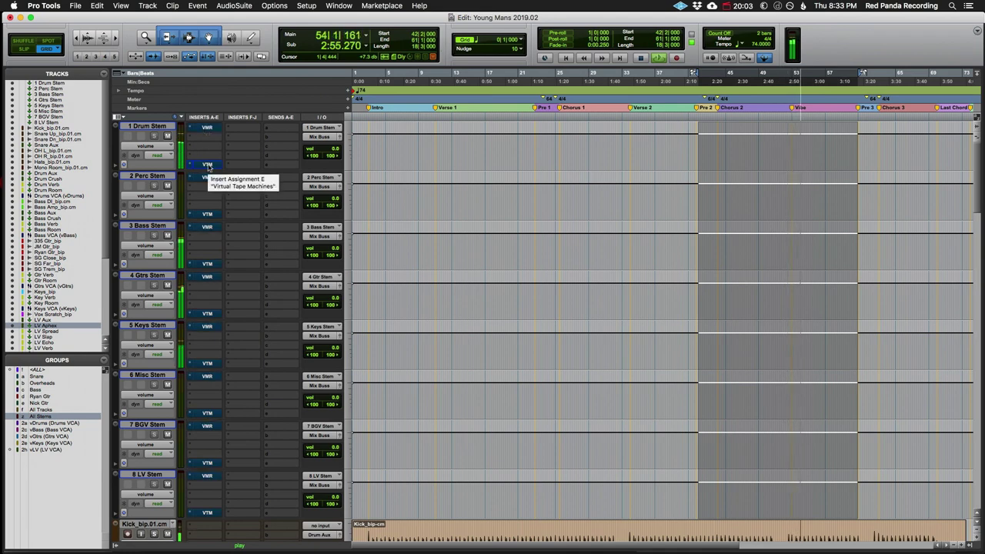
left_click(208, 165, "alt+super")
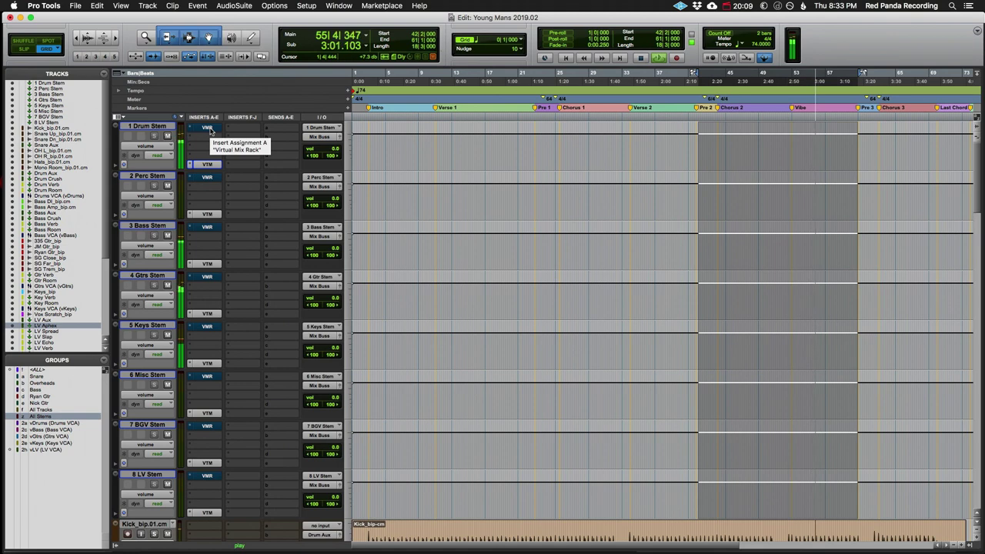
left_click(207, 128, "alt+super")
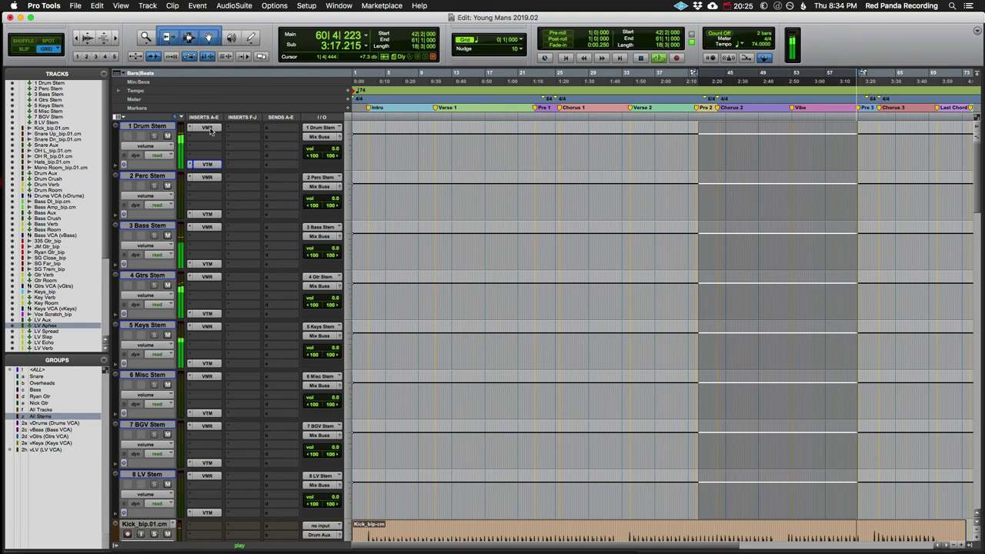
Stop playback so the counter returns to 42|2|000
key("space")
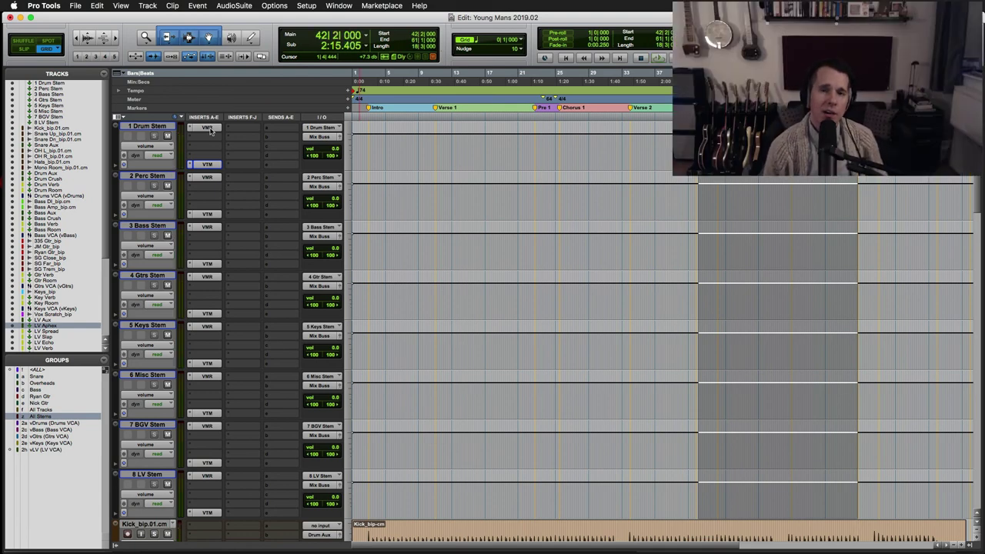